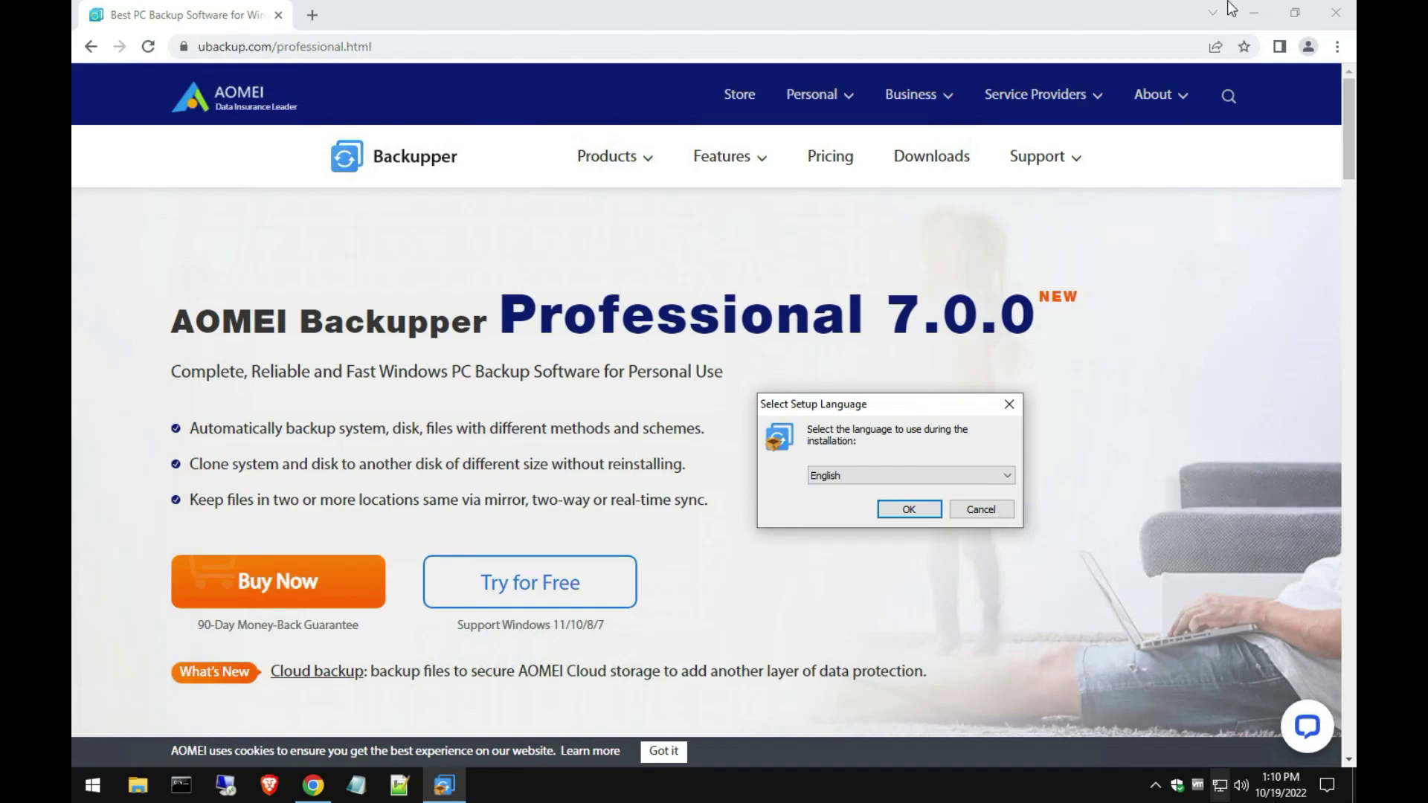
- Accept English as the setup language and reveal the install path C:\Program Files (x86)\AOMEI
click(1254, 13)
drag(922, 414, 796, 301)
click(783, 395)
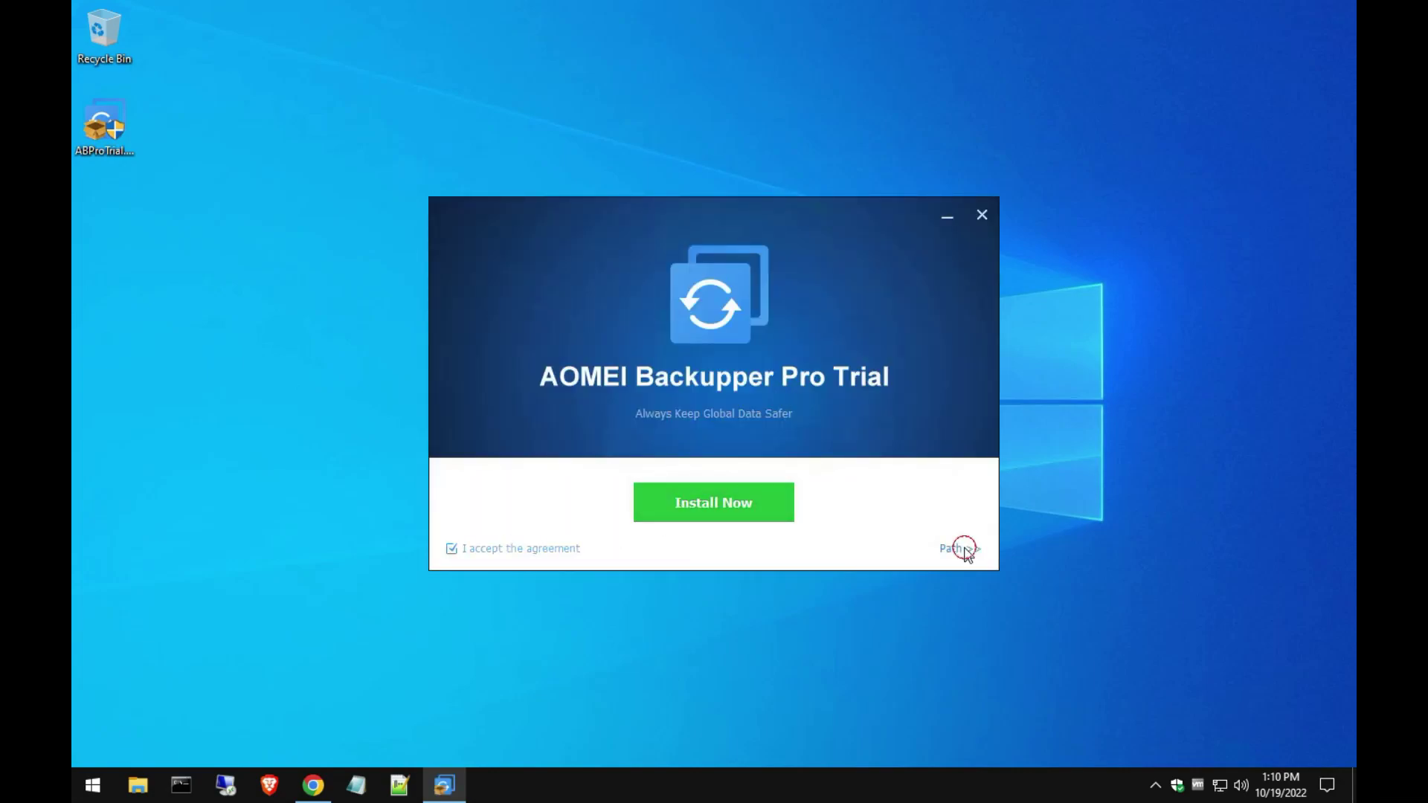
click(961, 548)
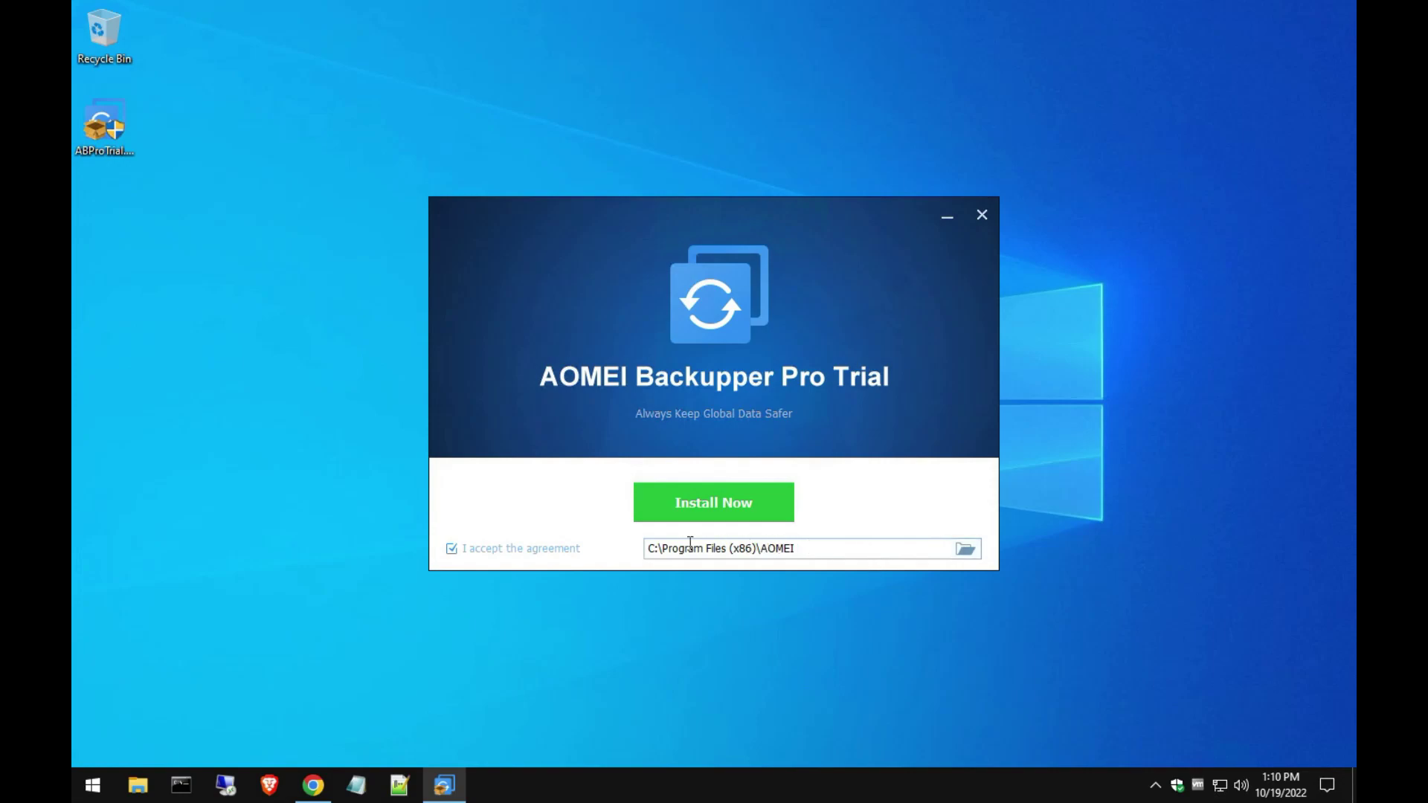
- Start the Backupper installation, then scroll the Professional product page to its feature list
click(748, 512)
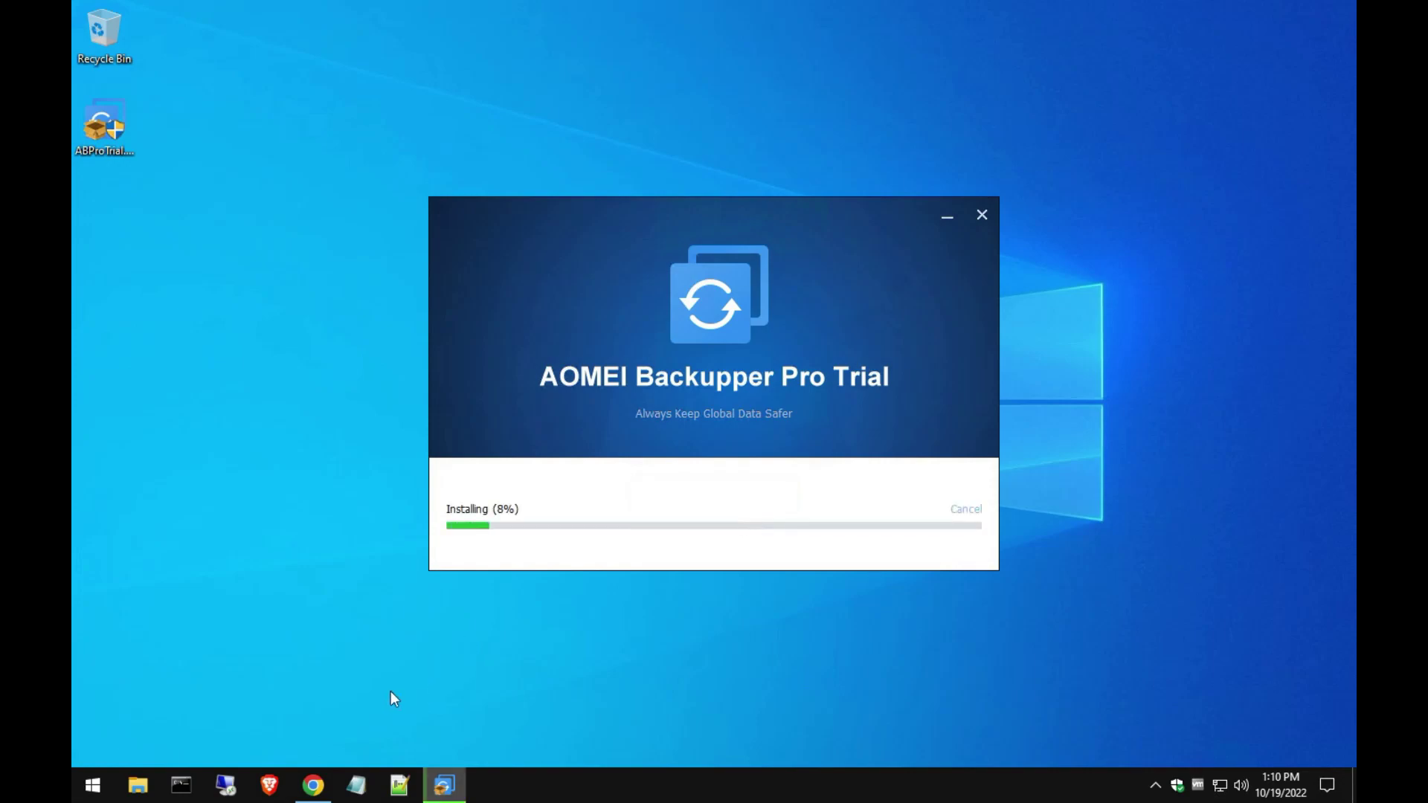
click(313, 785)
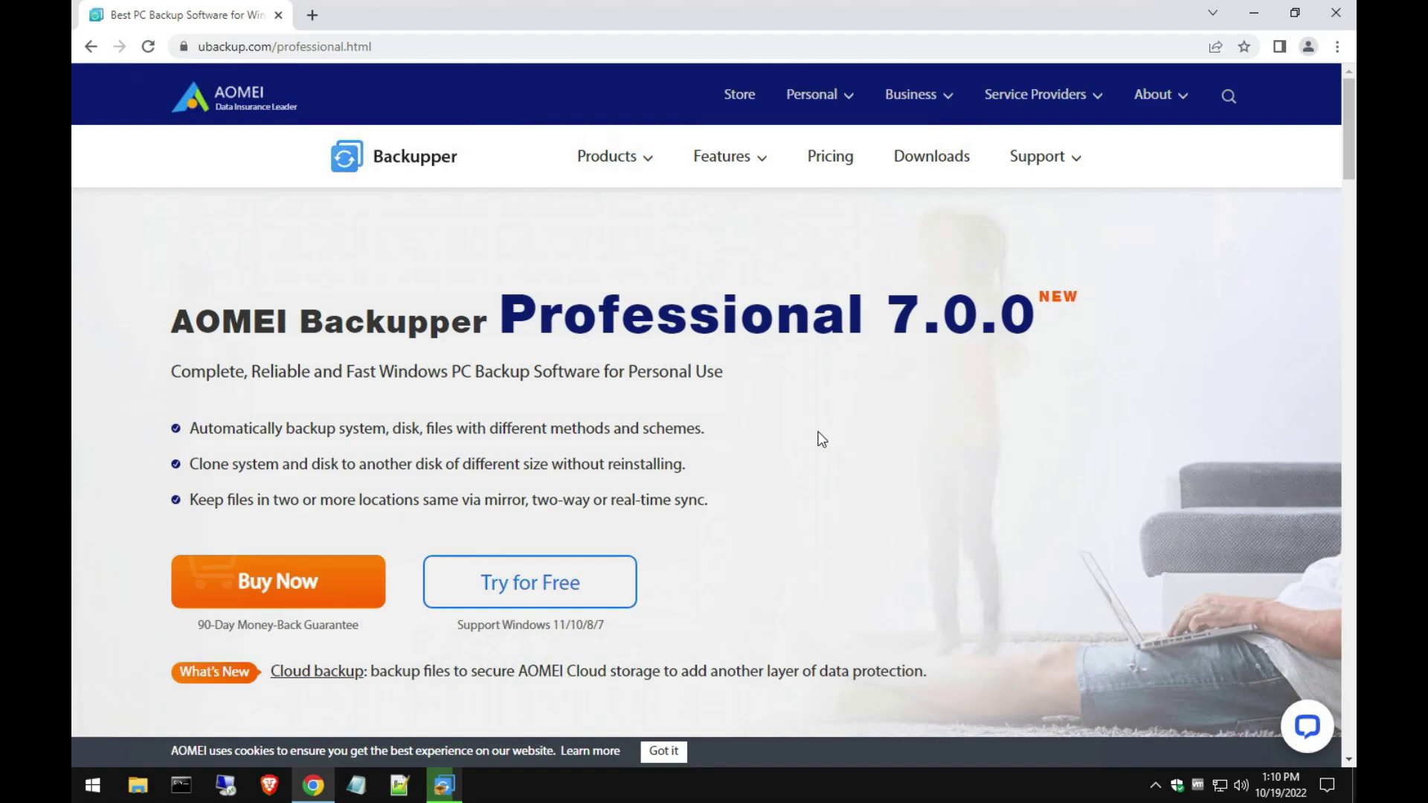
scroll(781, 539, down, 10)
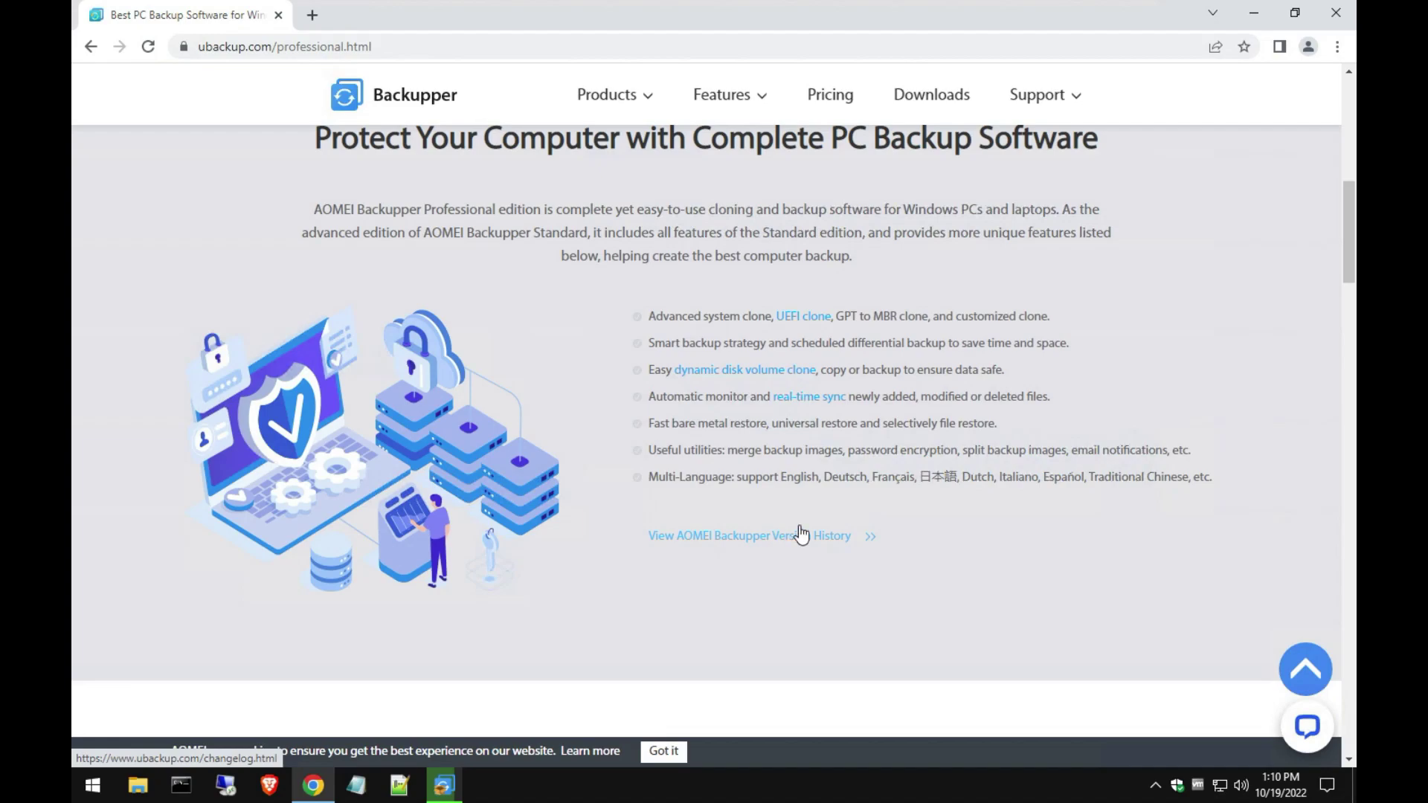
- View Backupper Professional pricing in Brave and highlight the Yearly + 1 TB Cloud plan name
click(1249, 16)
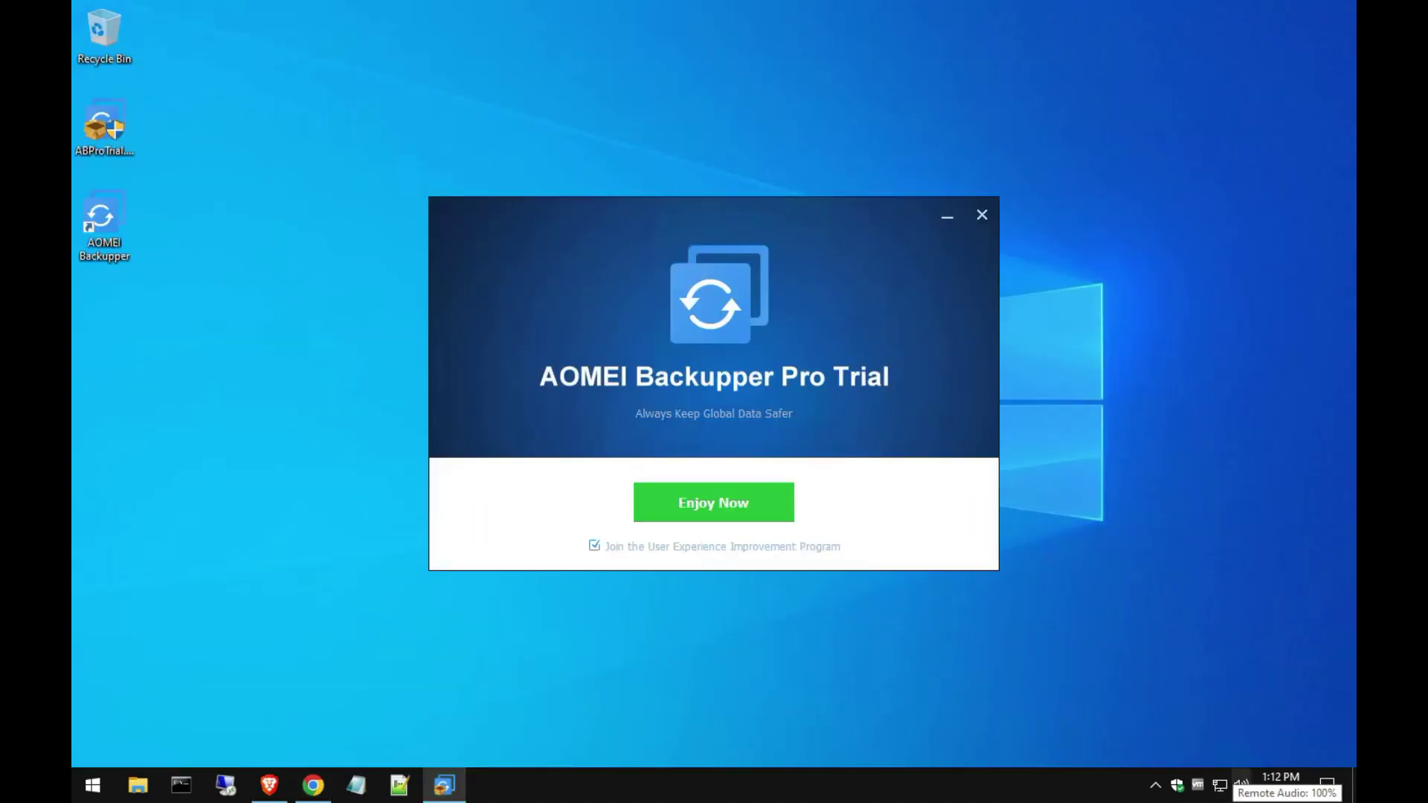
click(270, 794)
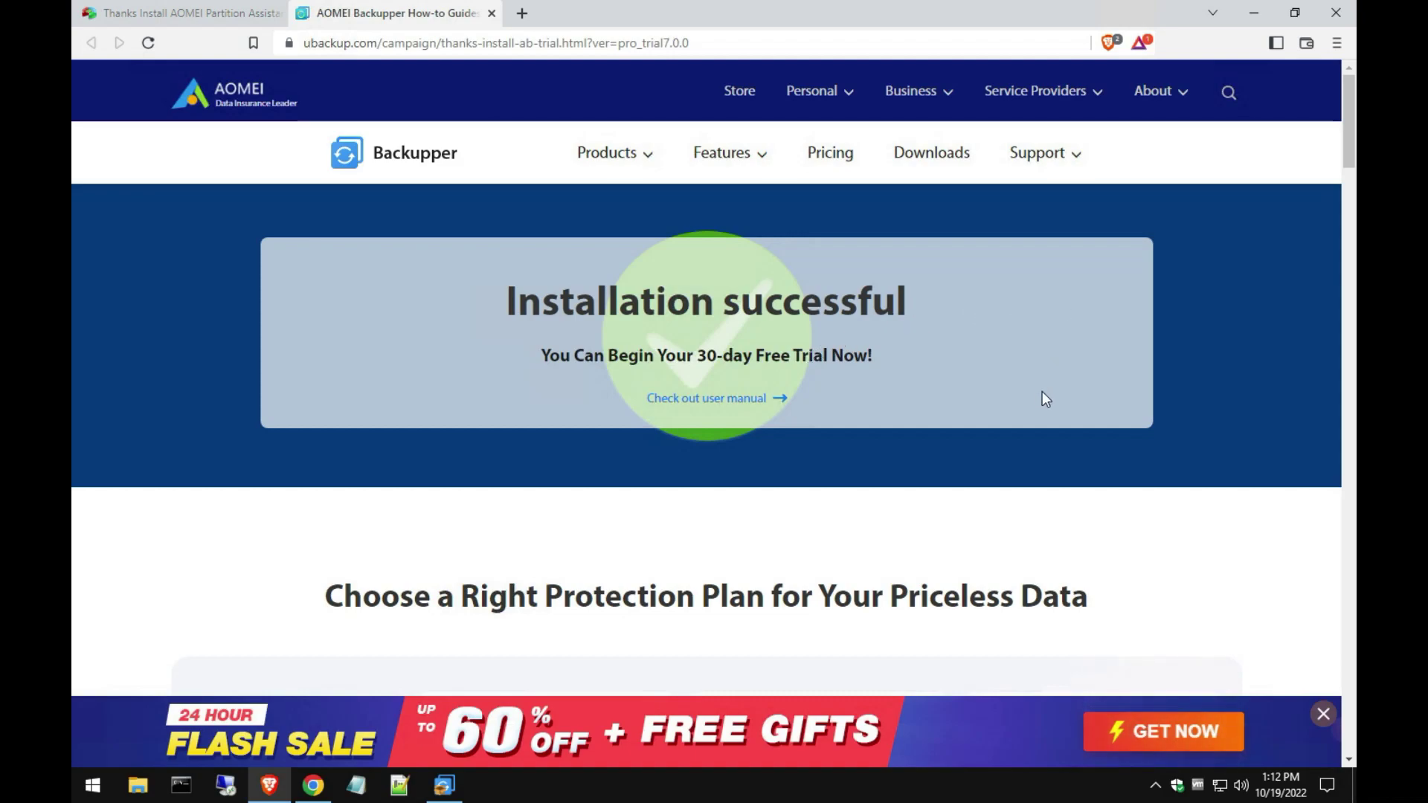
scroll(1042, 391, down, 5)
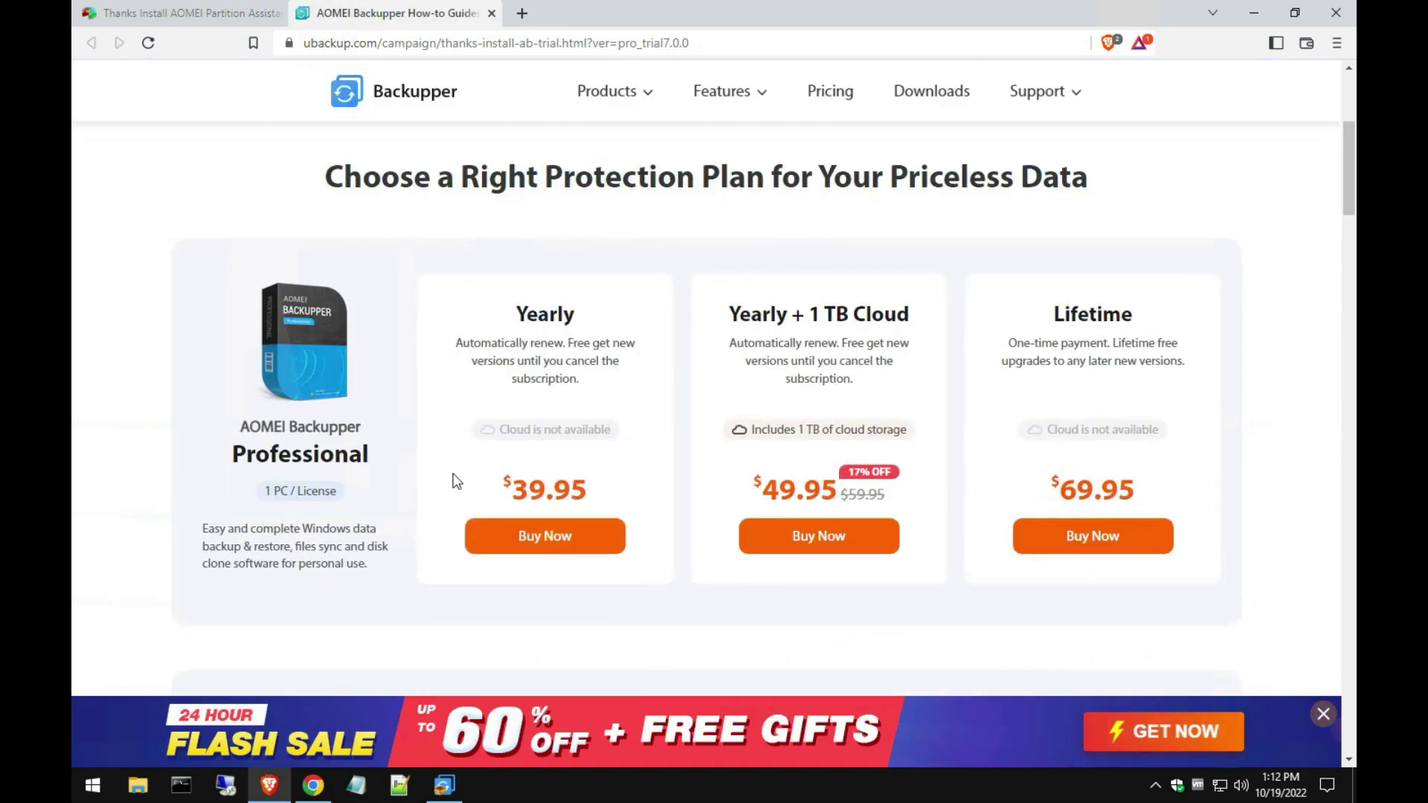
drag(909, 315, 726, 315)
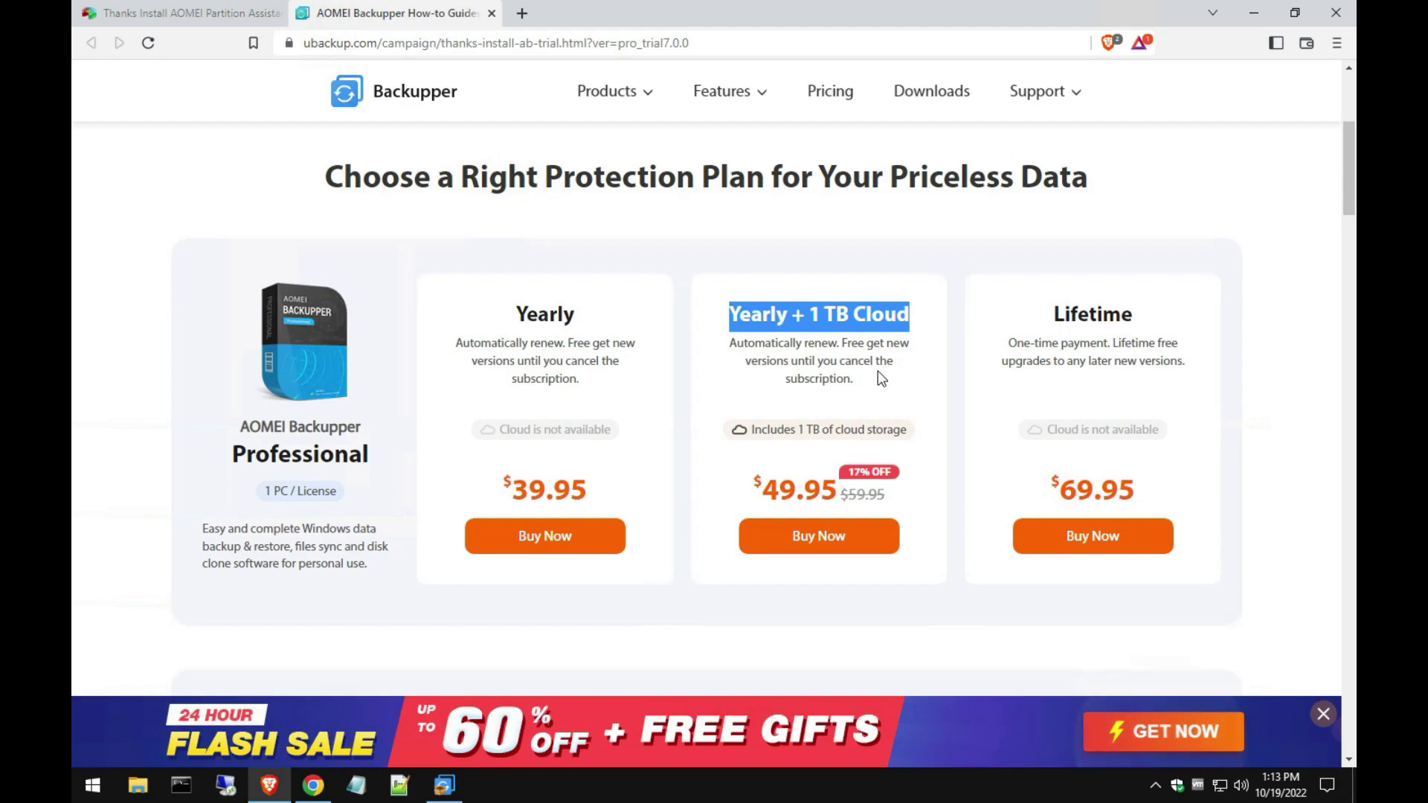
- Uncheck the User Experience Improvement Program and launch Backupper Professional Trial to its Home screen
click(1268, 11)
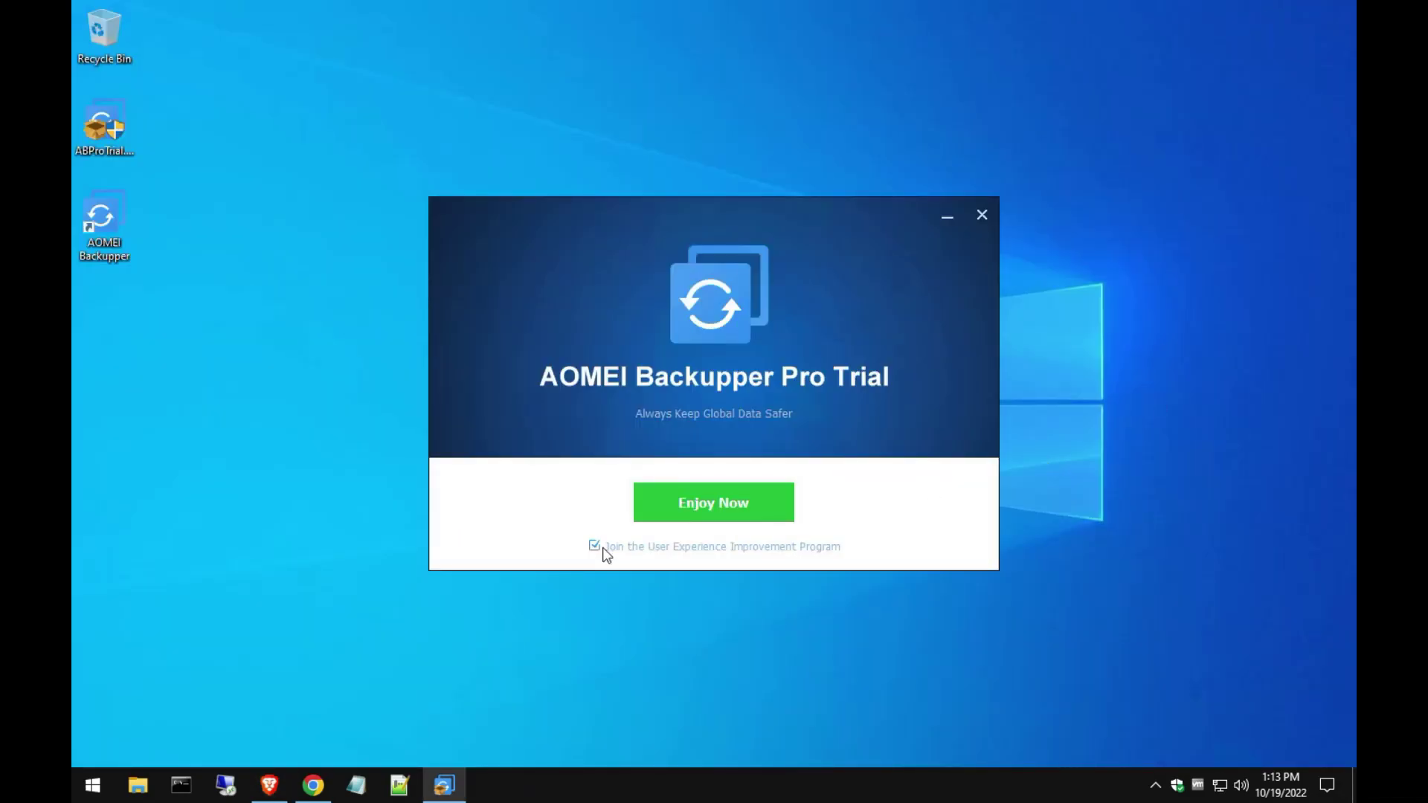
click(595, 547)
click(724, 512)
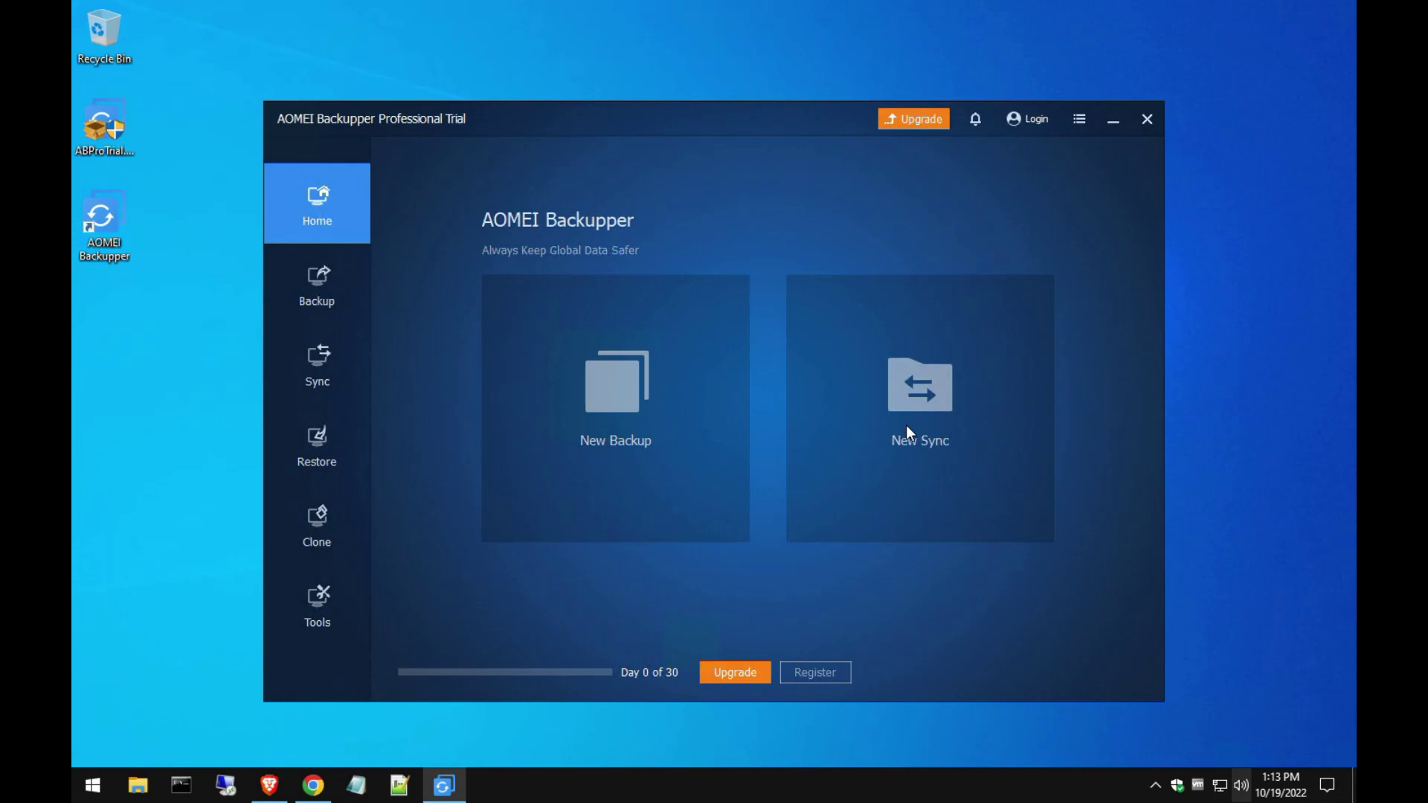
- Start a New Backup to see the System, Disk, Partition, File and Cloud Backup types
click(604, 395)
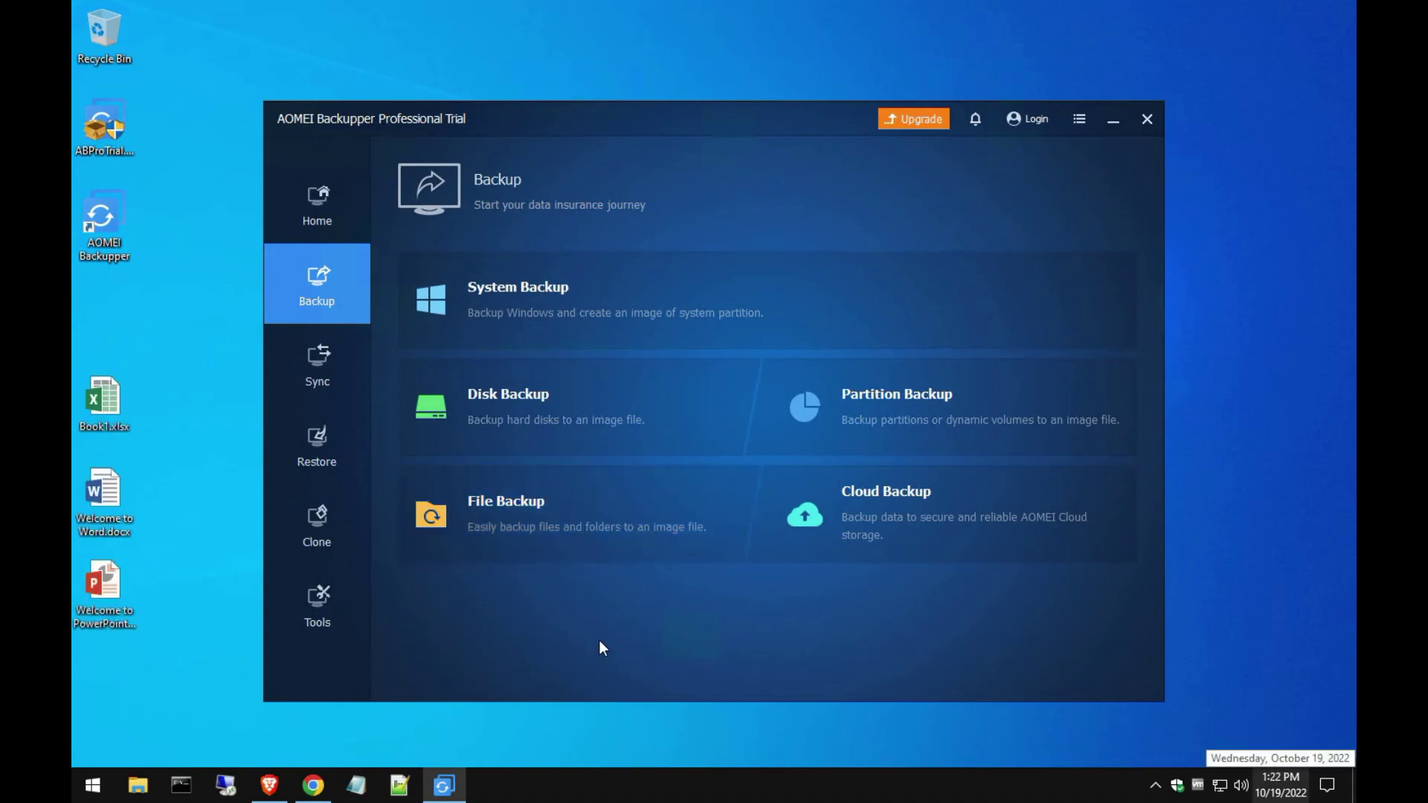
- Create a File Backup with the Desktop and Documents folders added as sources
click(582, 521)
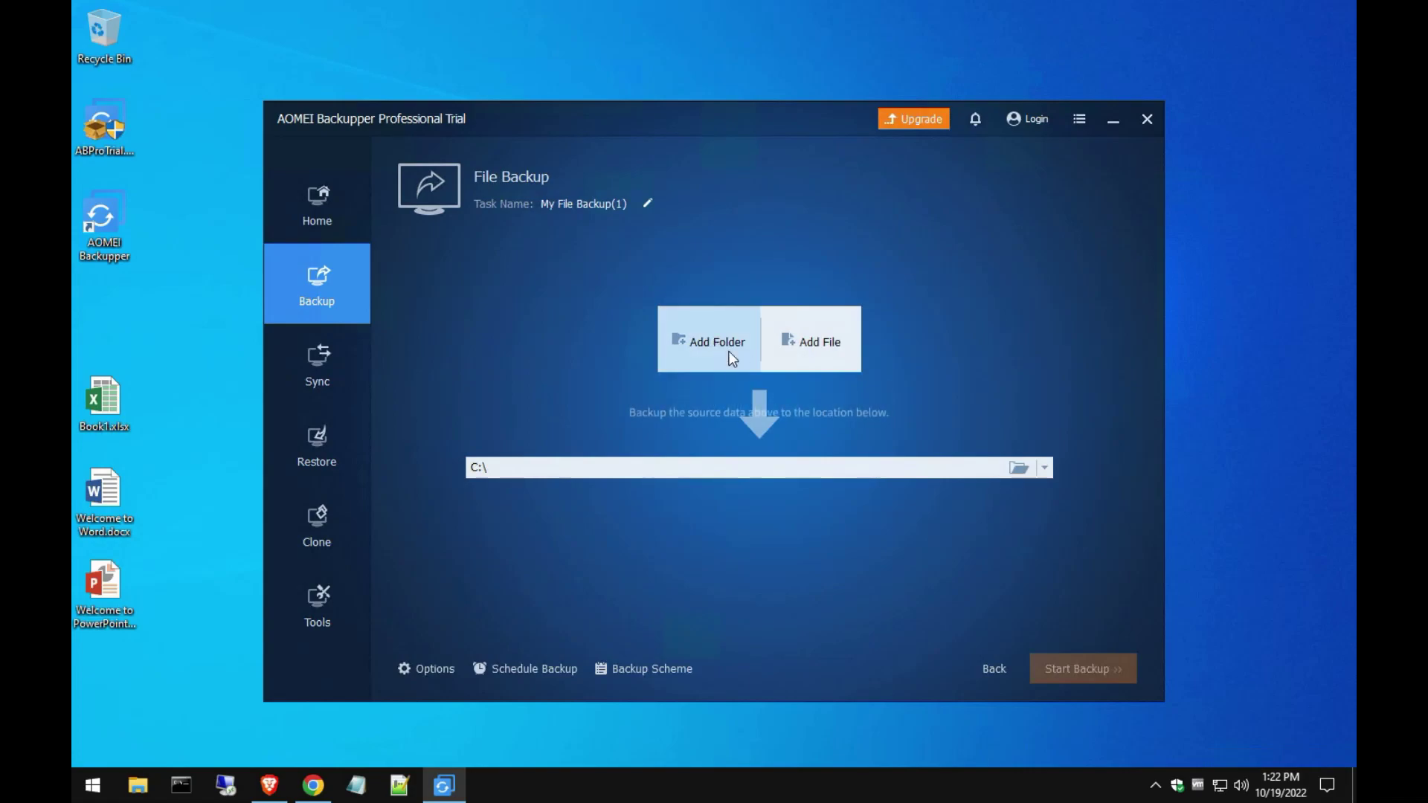
click(732, 359)
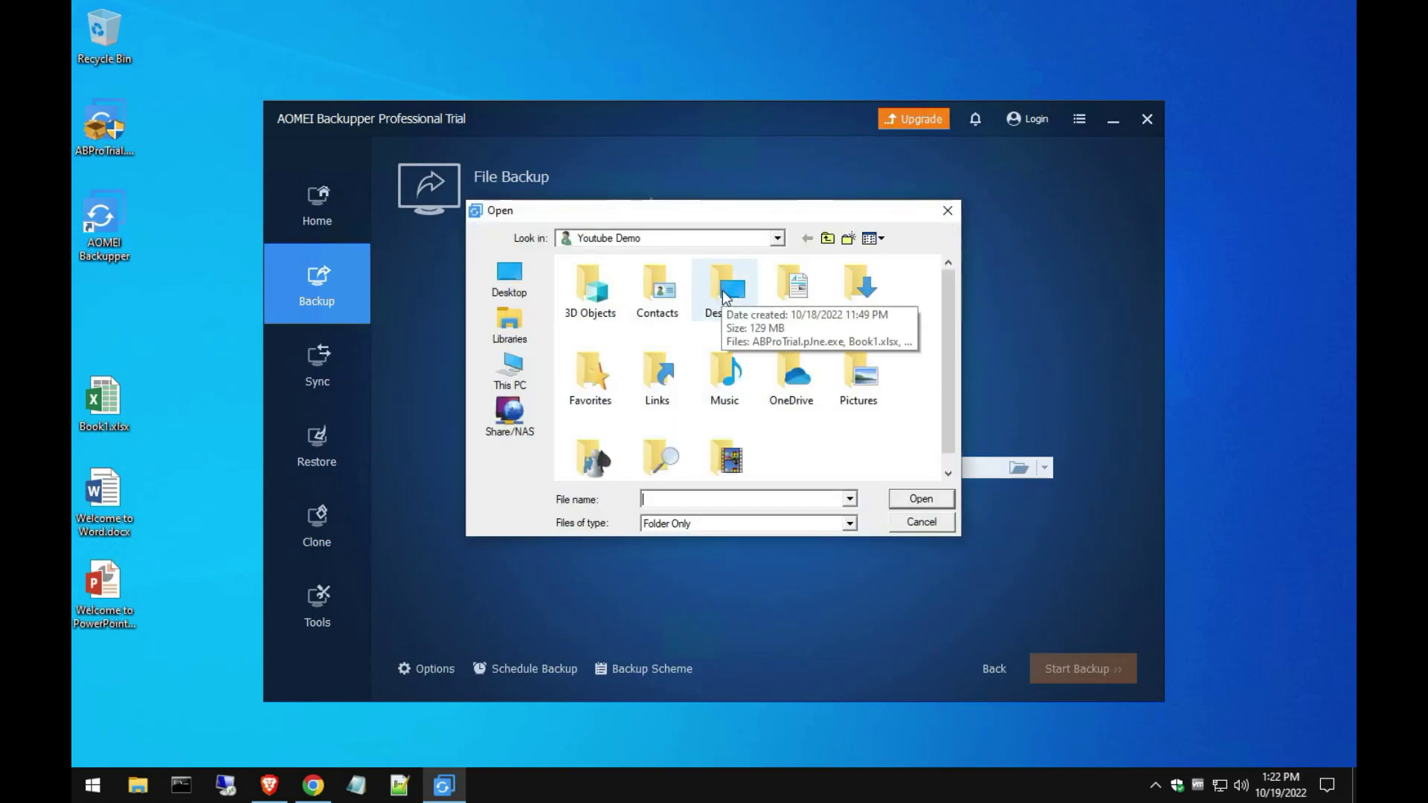
click(723, 296)
double_click(724, 296)
click(921, 498)
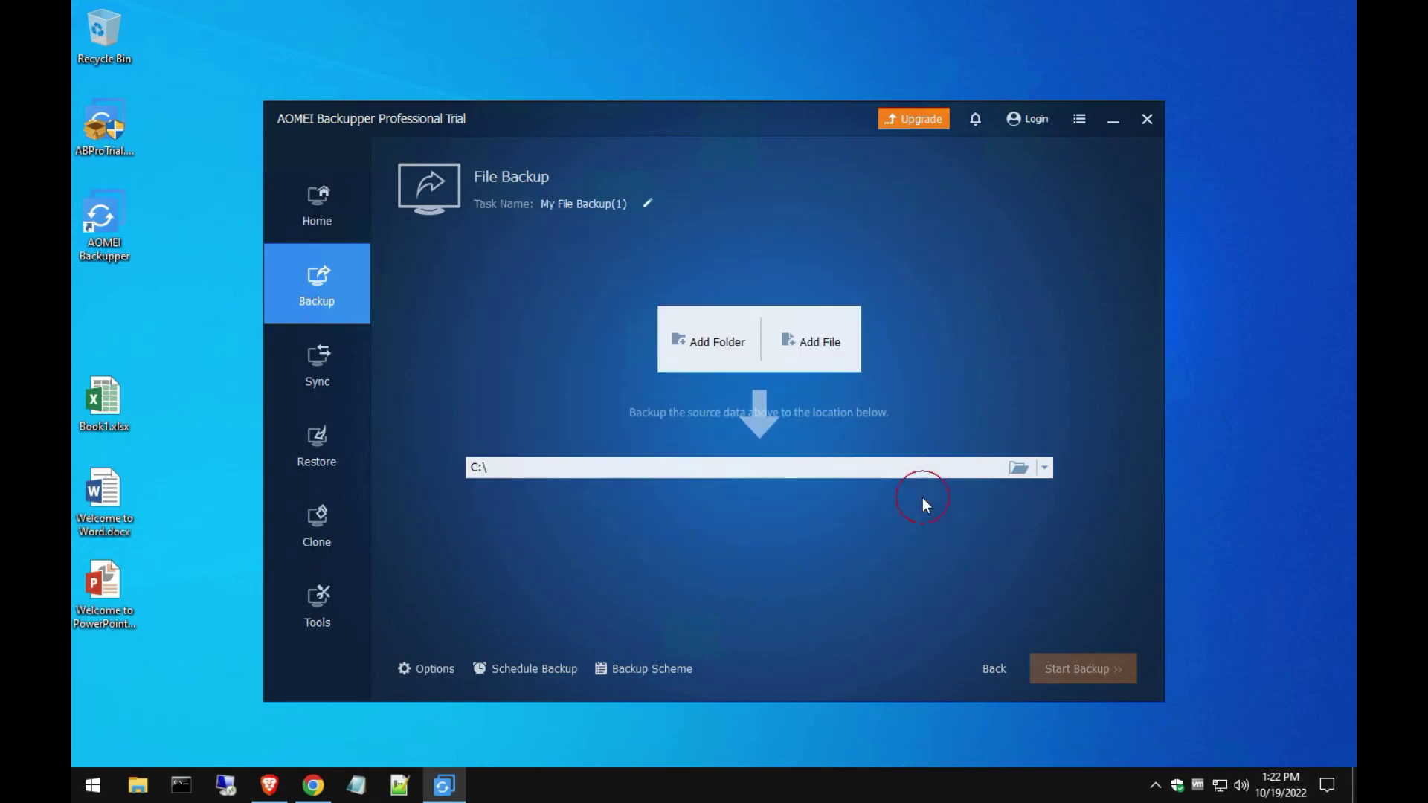
click(774, 320)
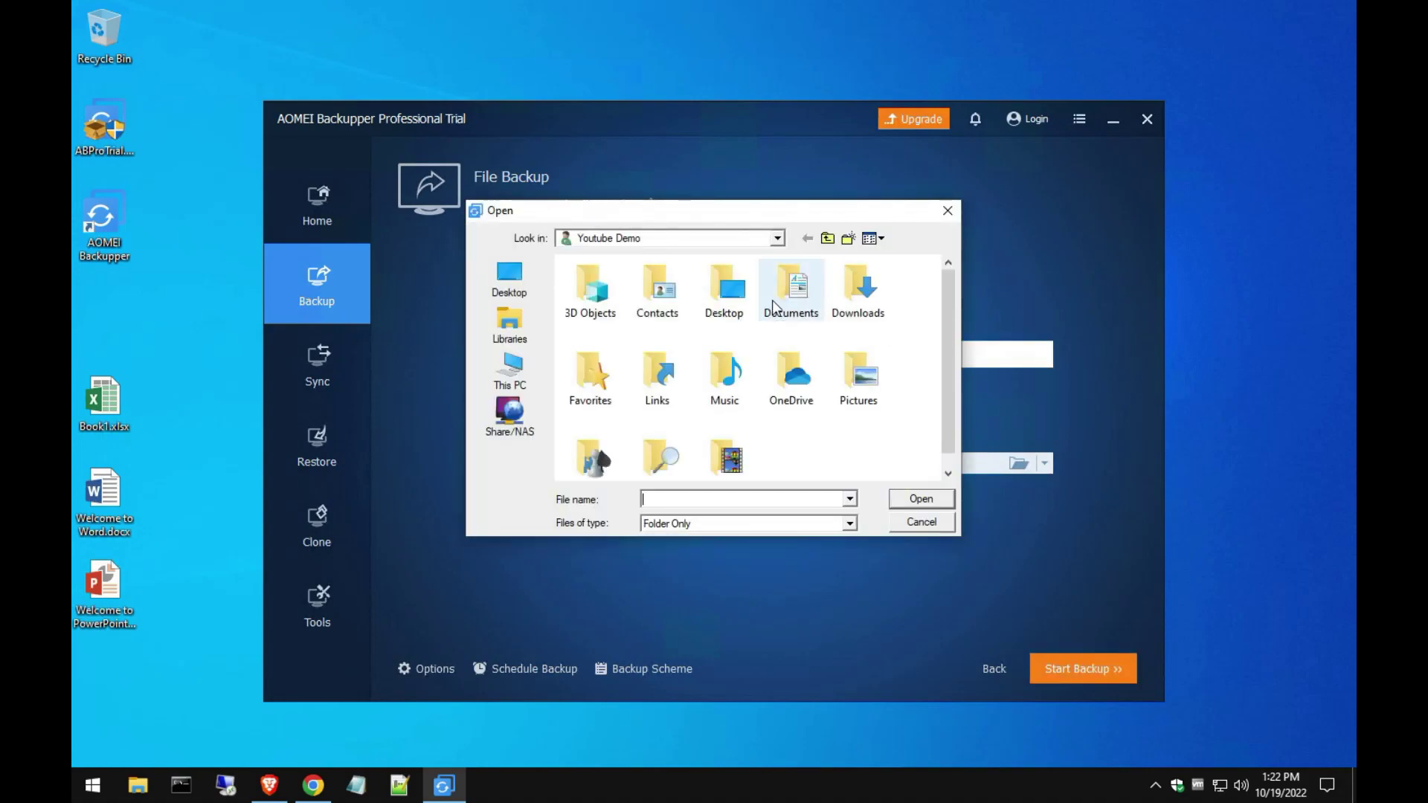
click(793, 290)
click(921, 498)
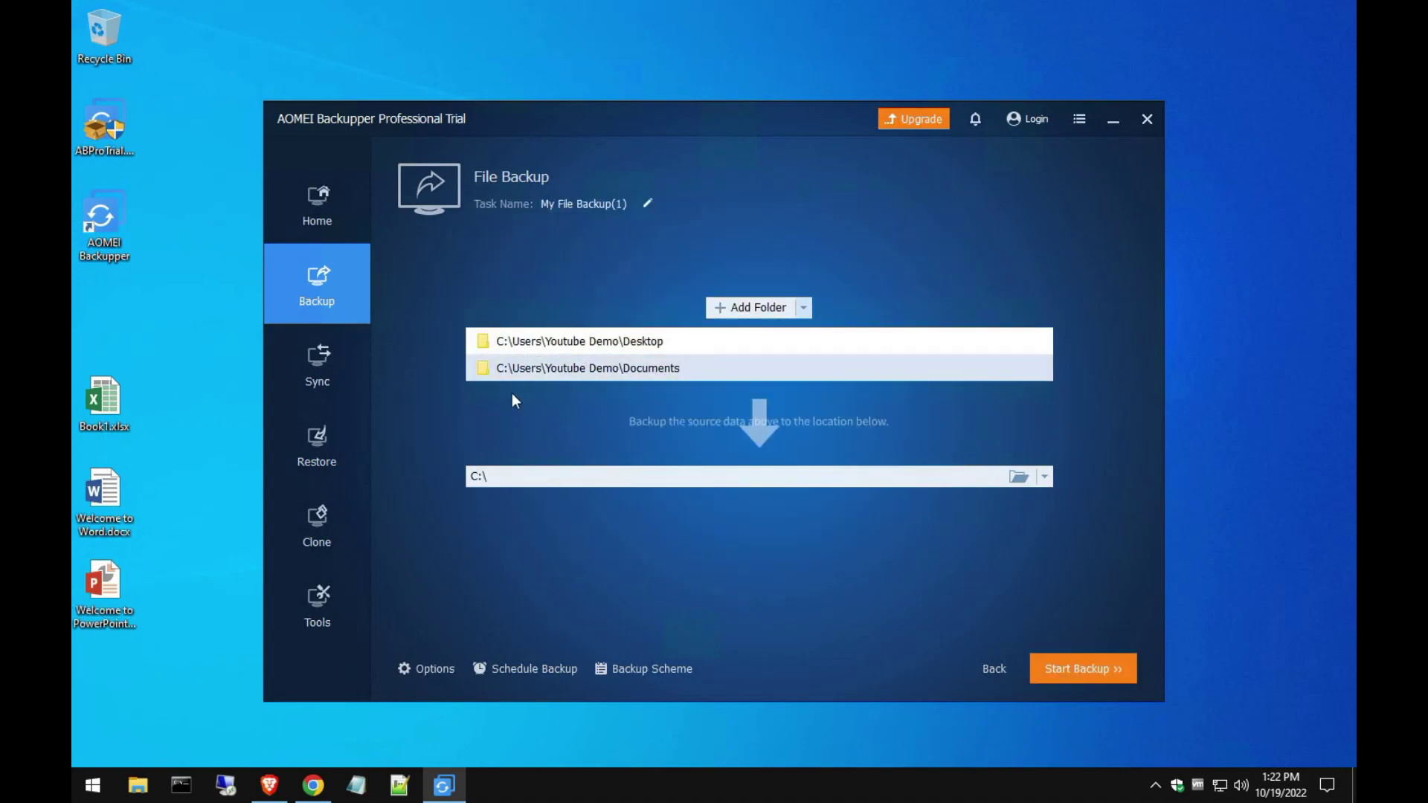
- Set the file backup destination to Backup Drive (F:) under This PC
click(525, 480)
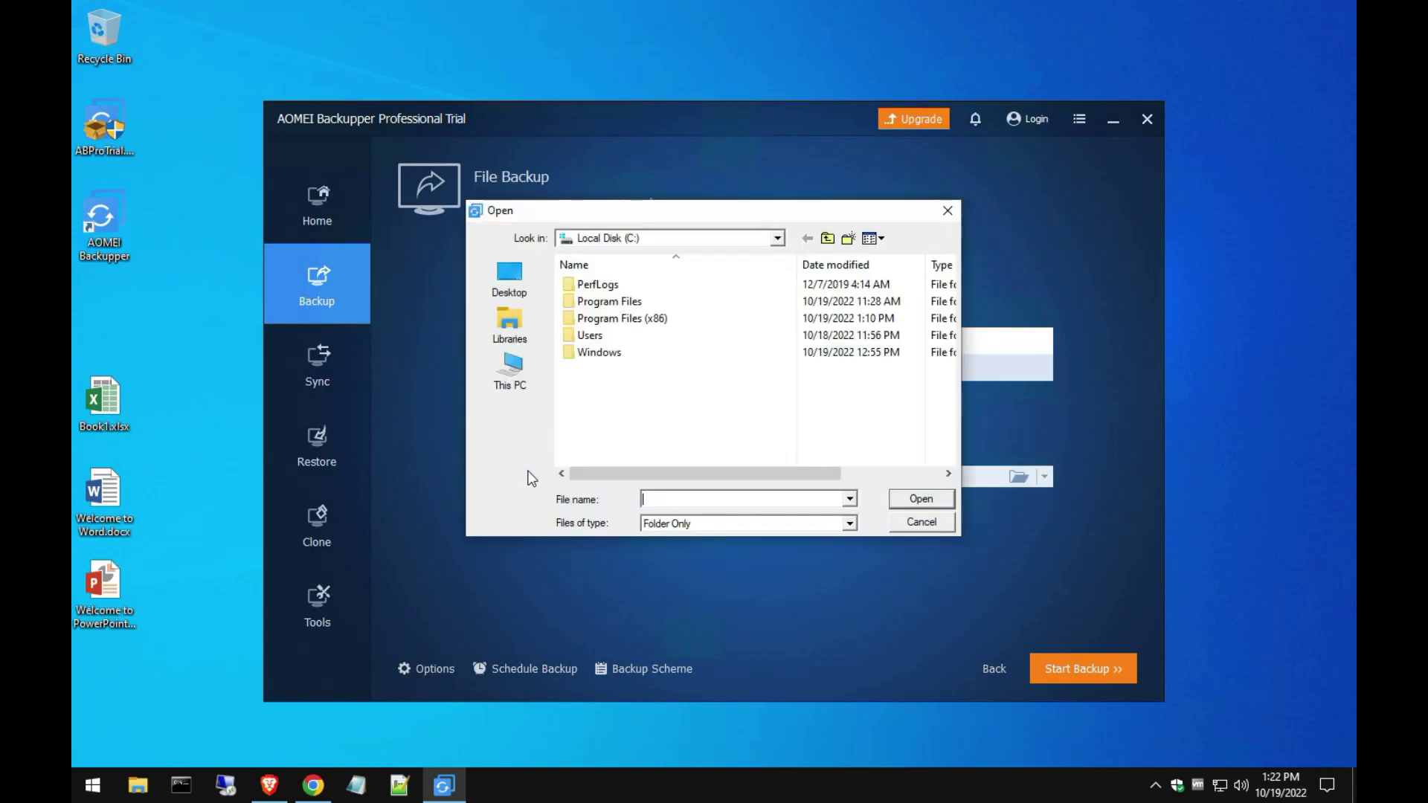
click(495, 383)
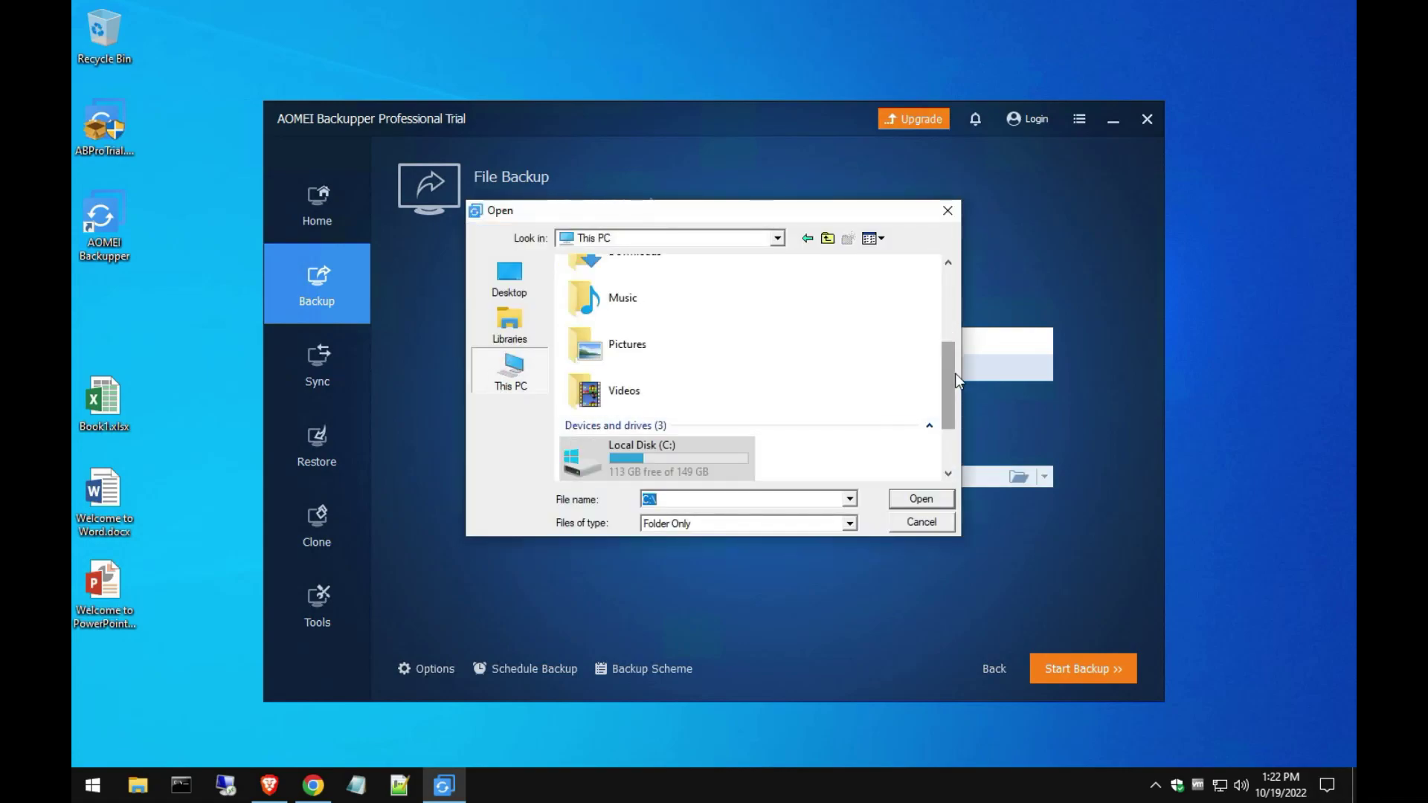
click(945, 372)
drag(947, 396, 943, 427)
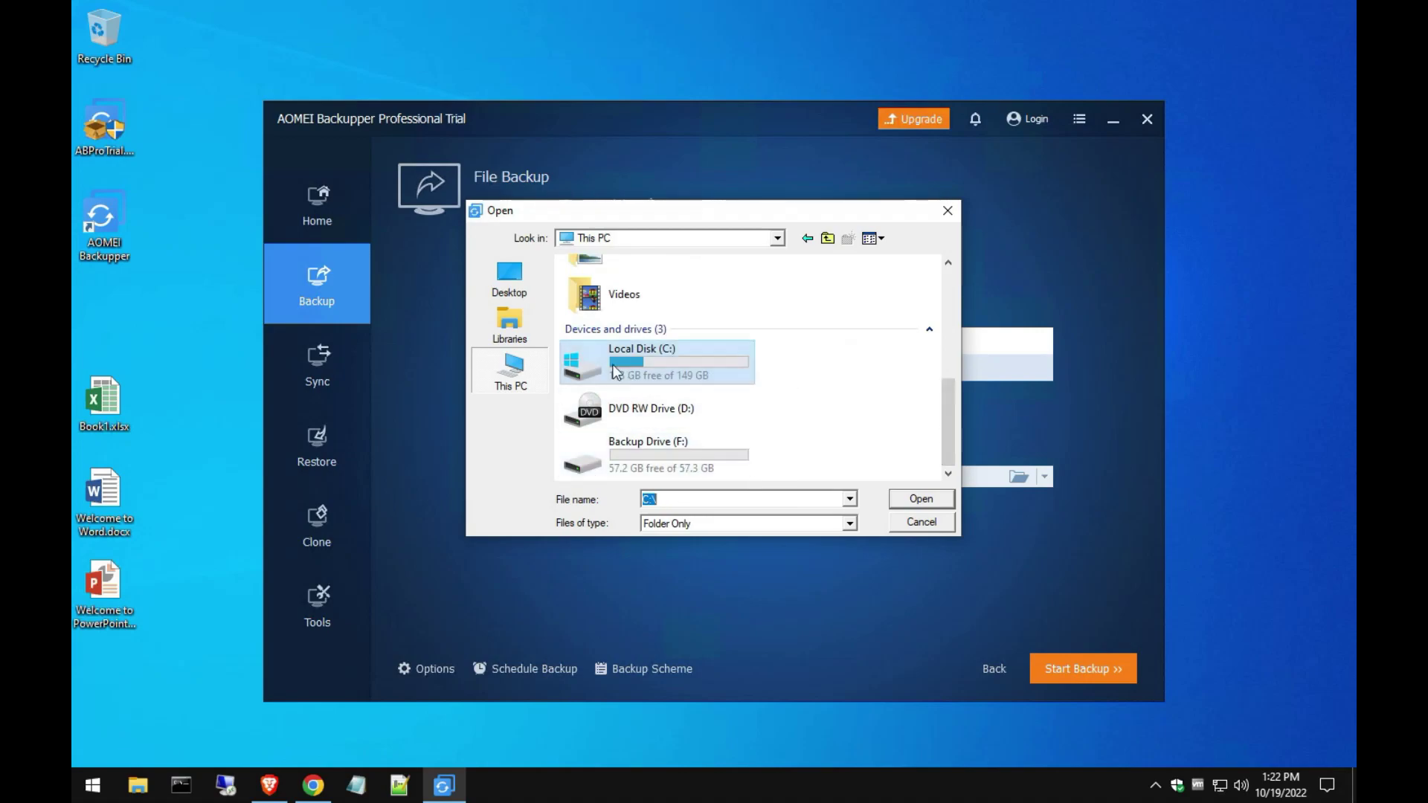
click(657, 463)
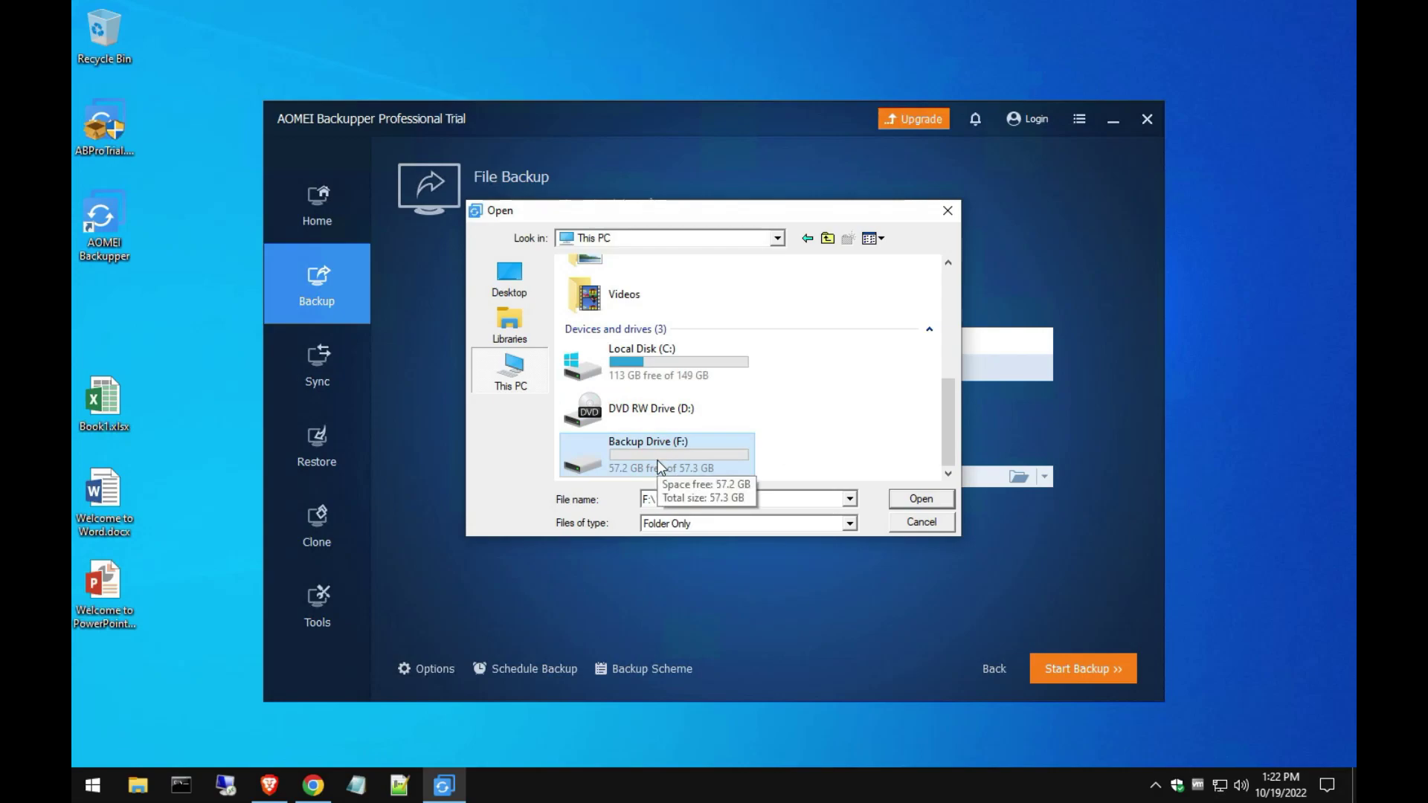
click(905, 497)
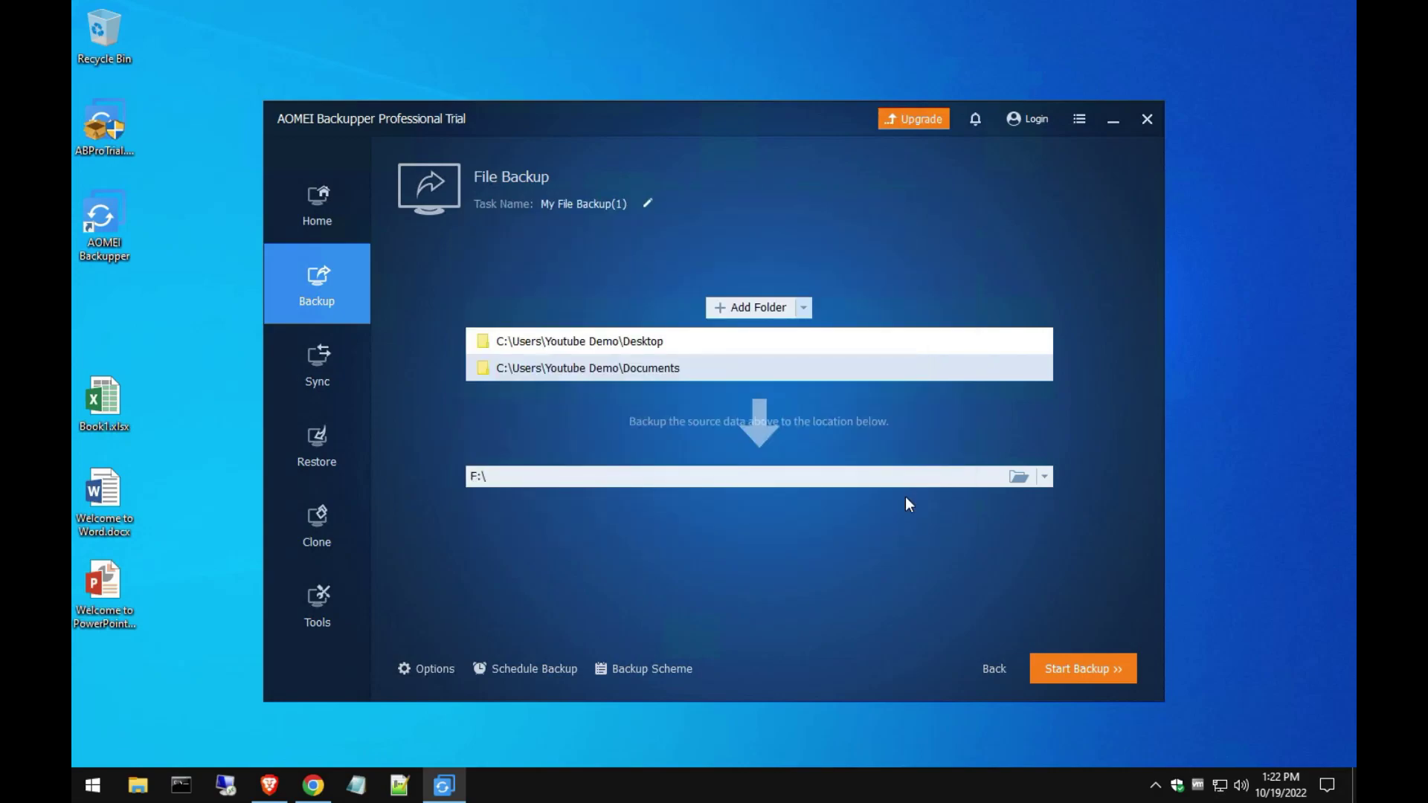
- Run My File Backup(1) to completion and return to the Home screen
click(1088, 667)
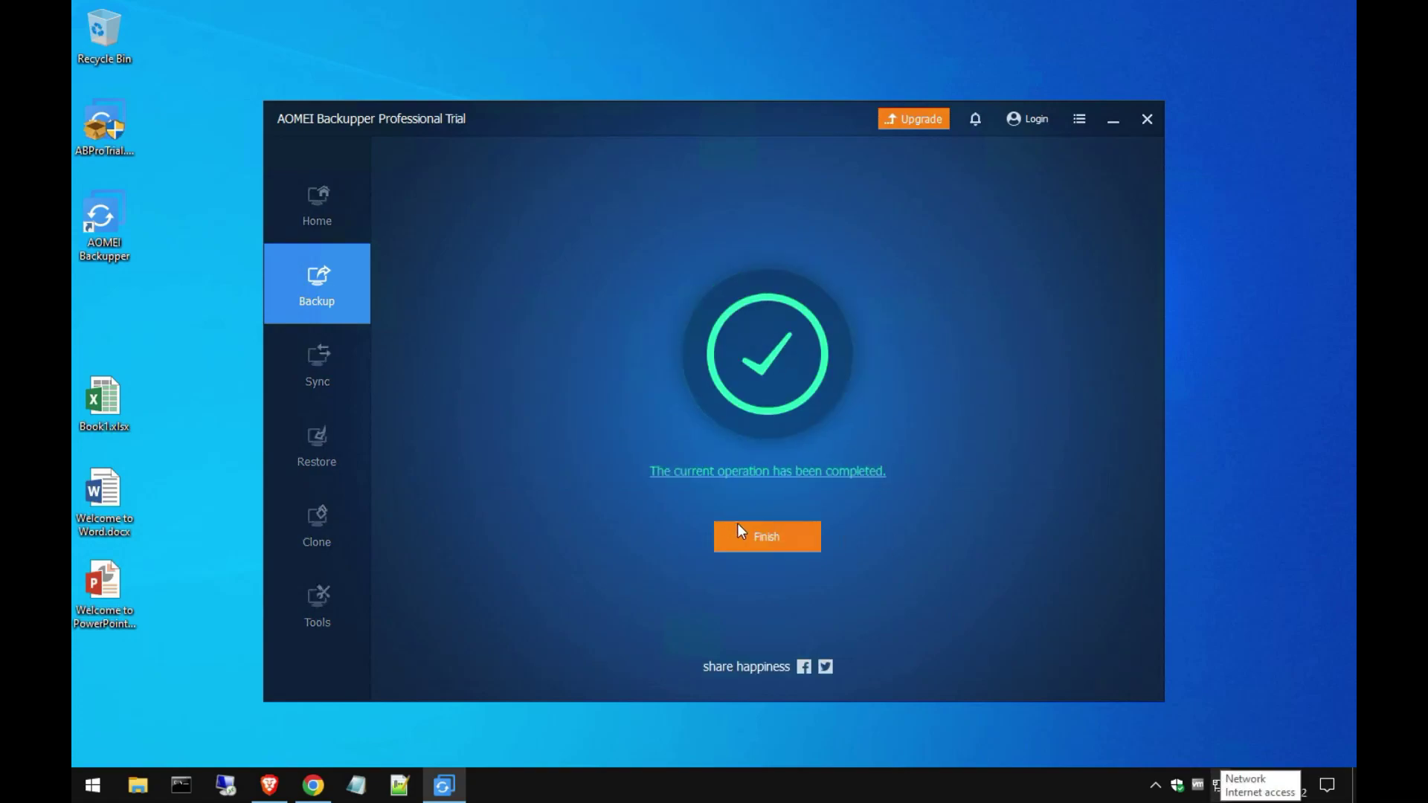
click(766, 538)
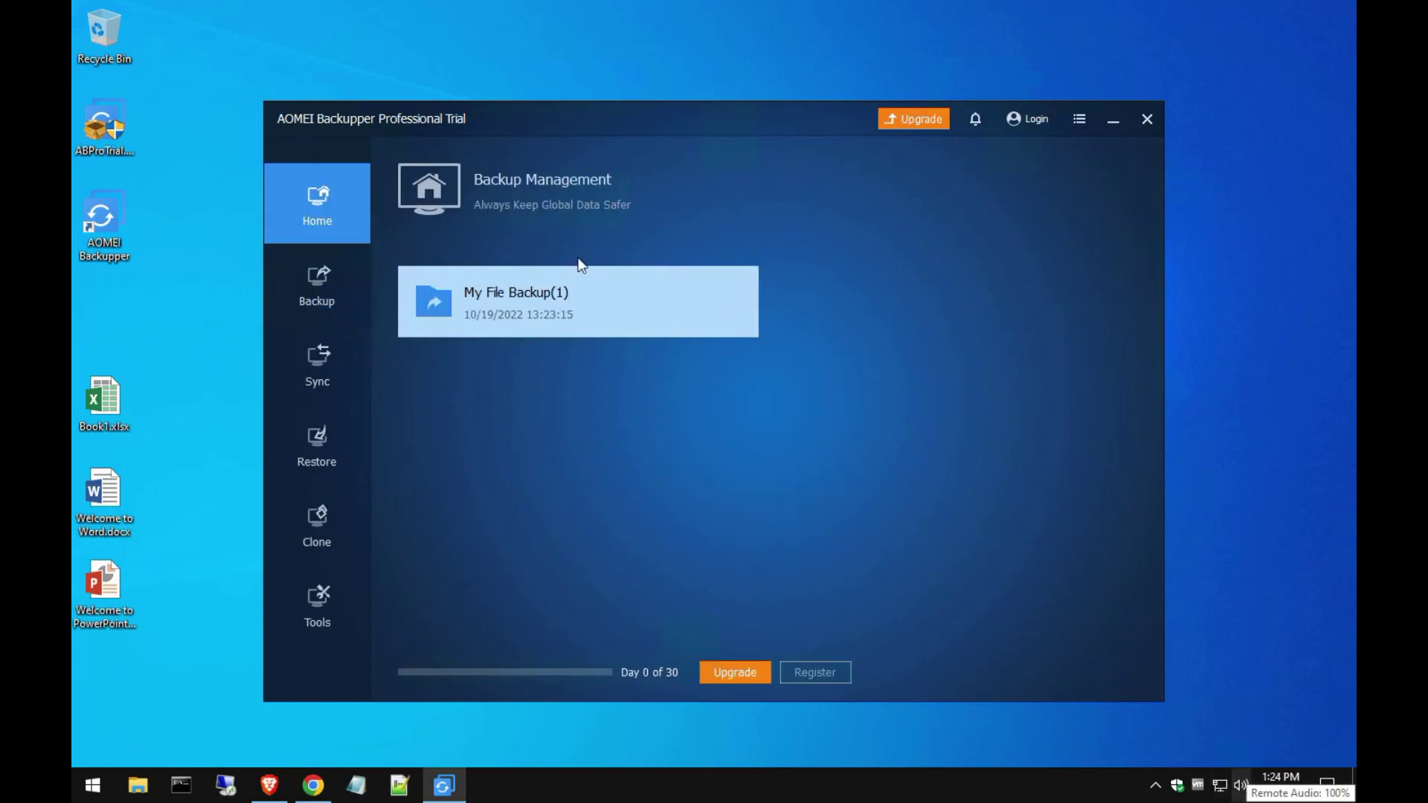
click(733, 302)
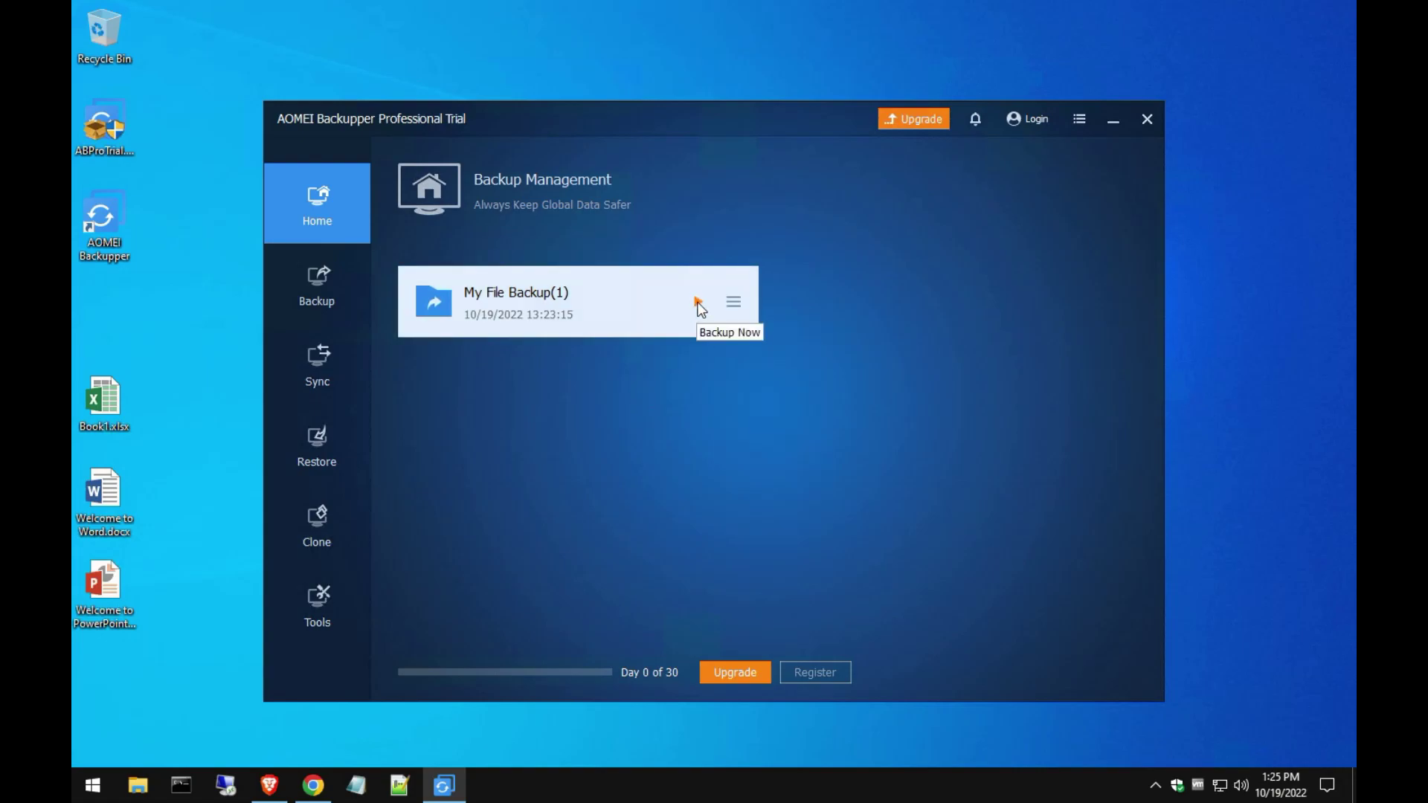
- Turn on a Daily schedule for My File Backup(1)
click(736, 305)
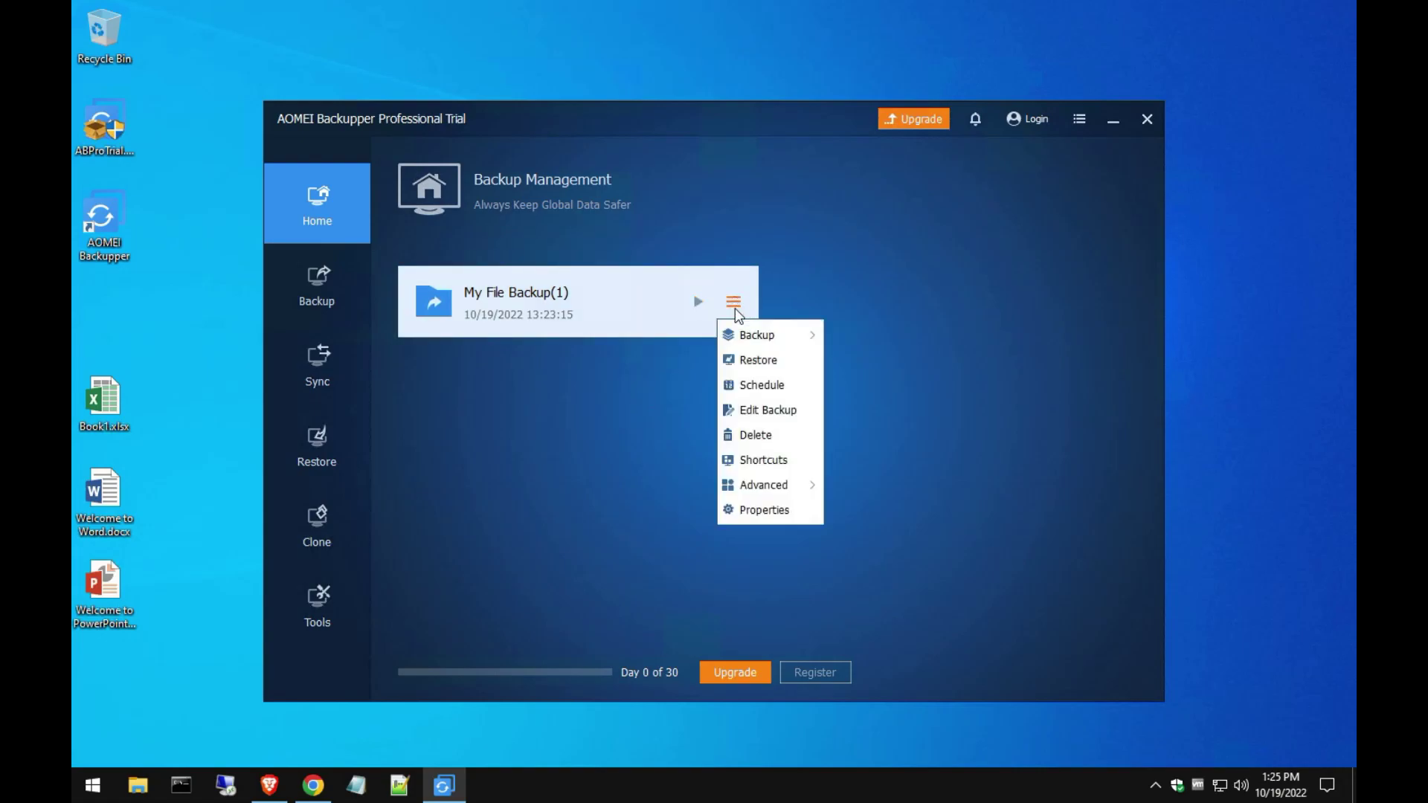
click(762, 385)
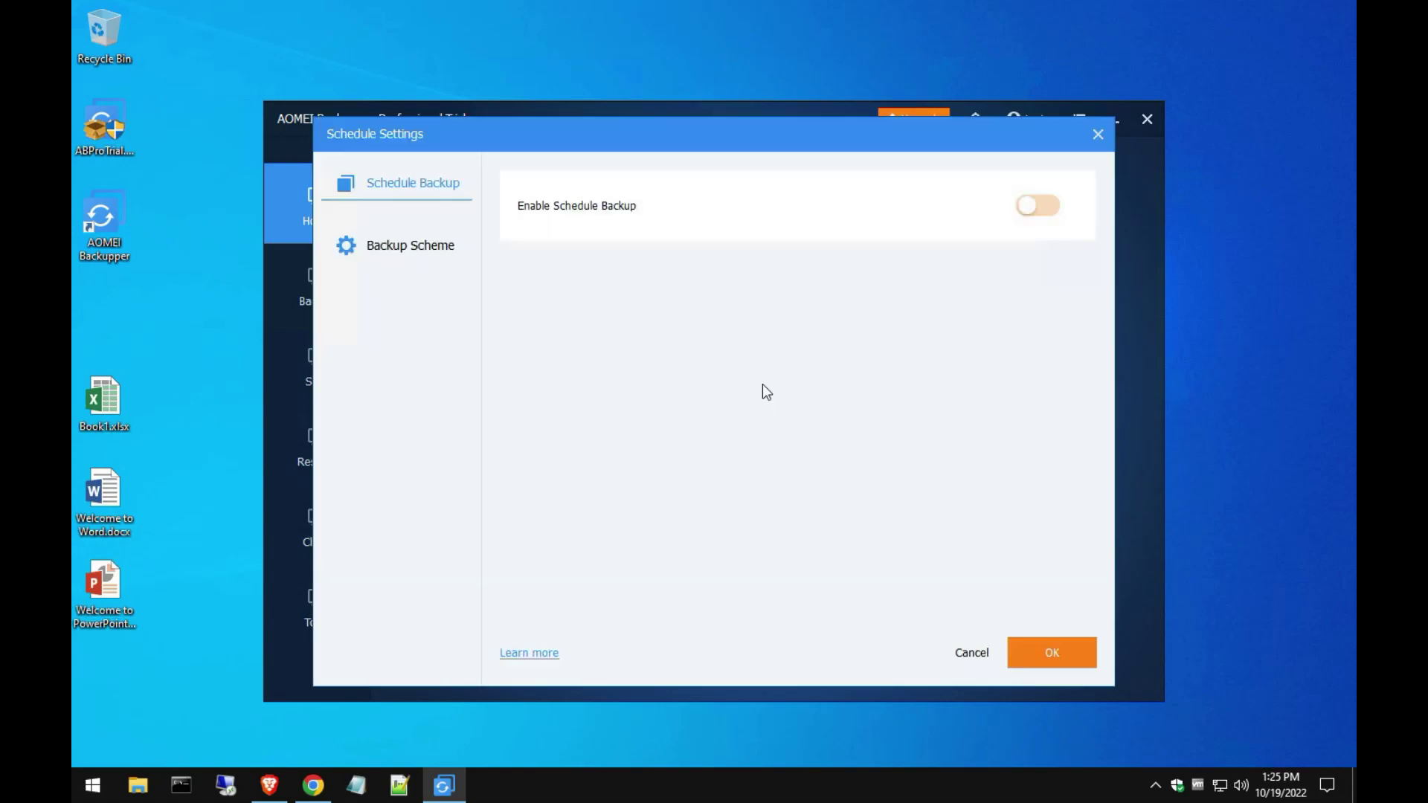
click(511, 210)
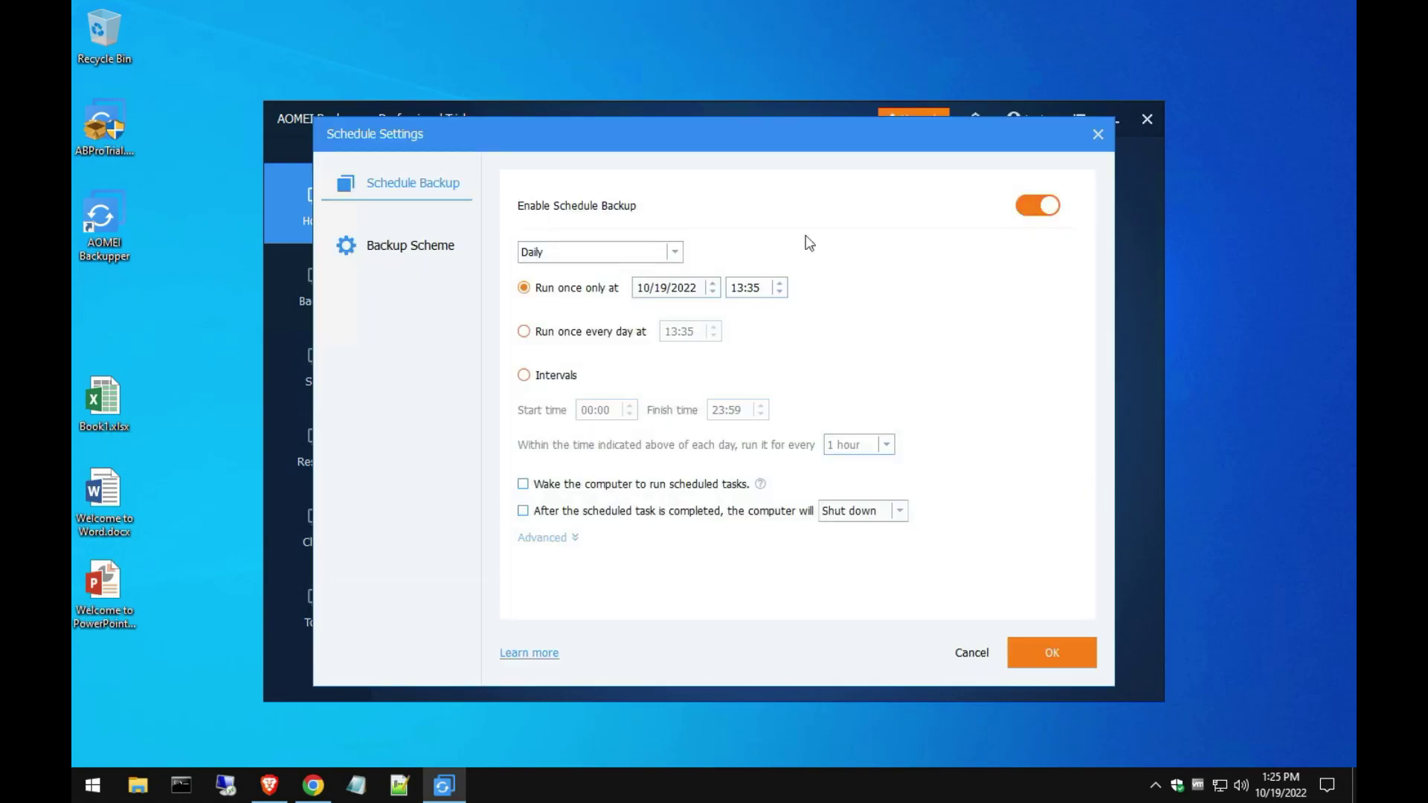
click(675, 252)
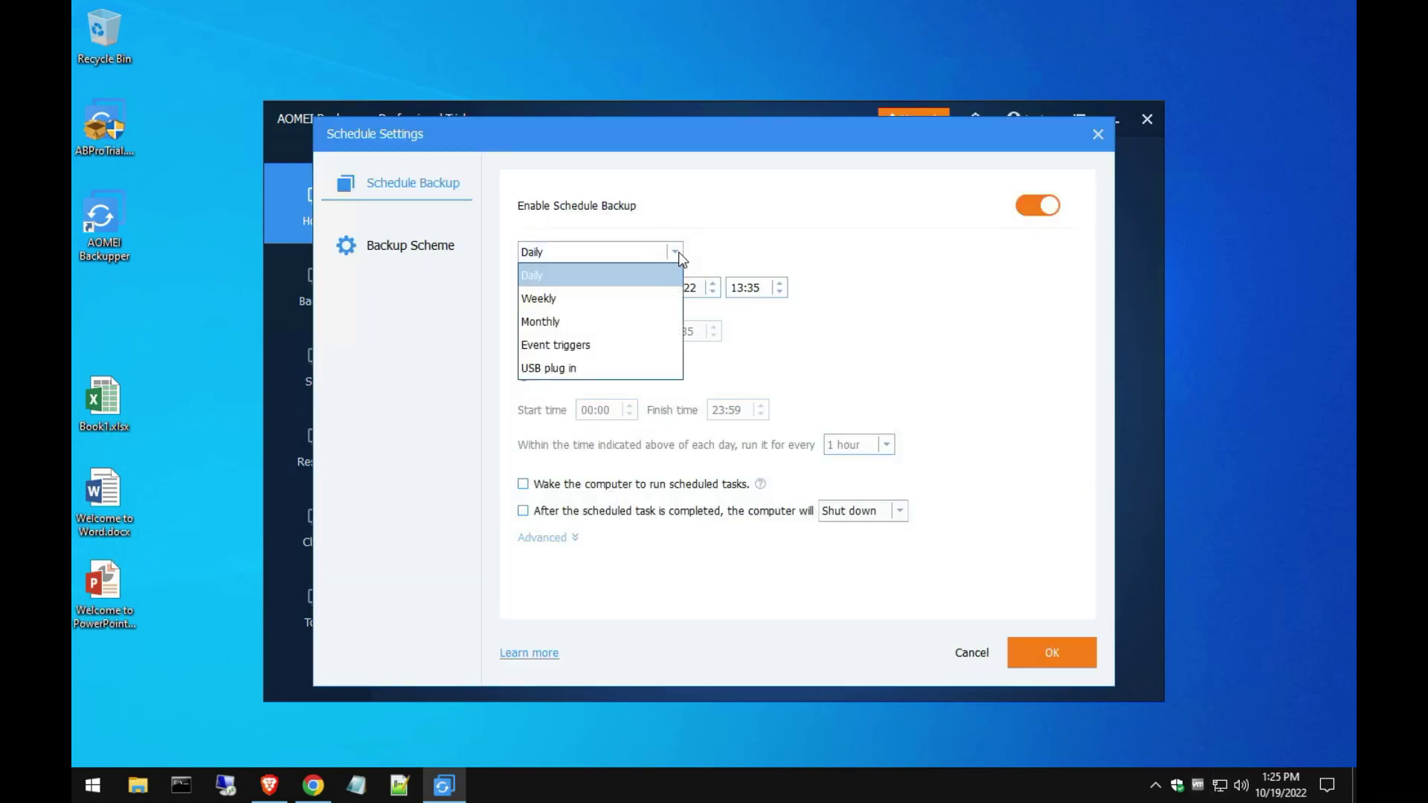
click(547, 273)
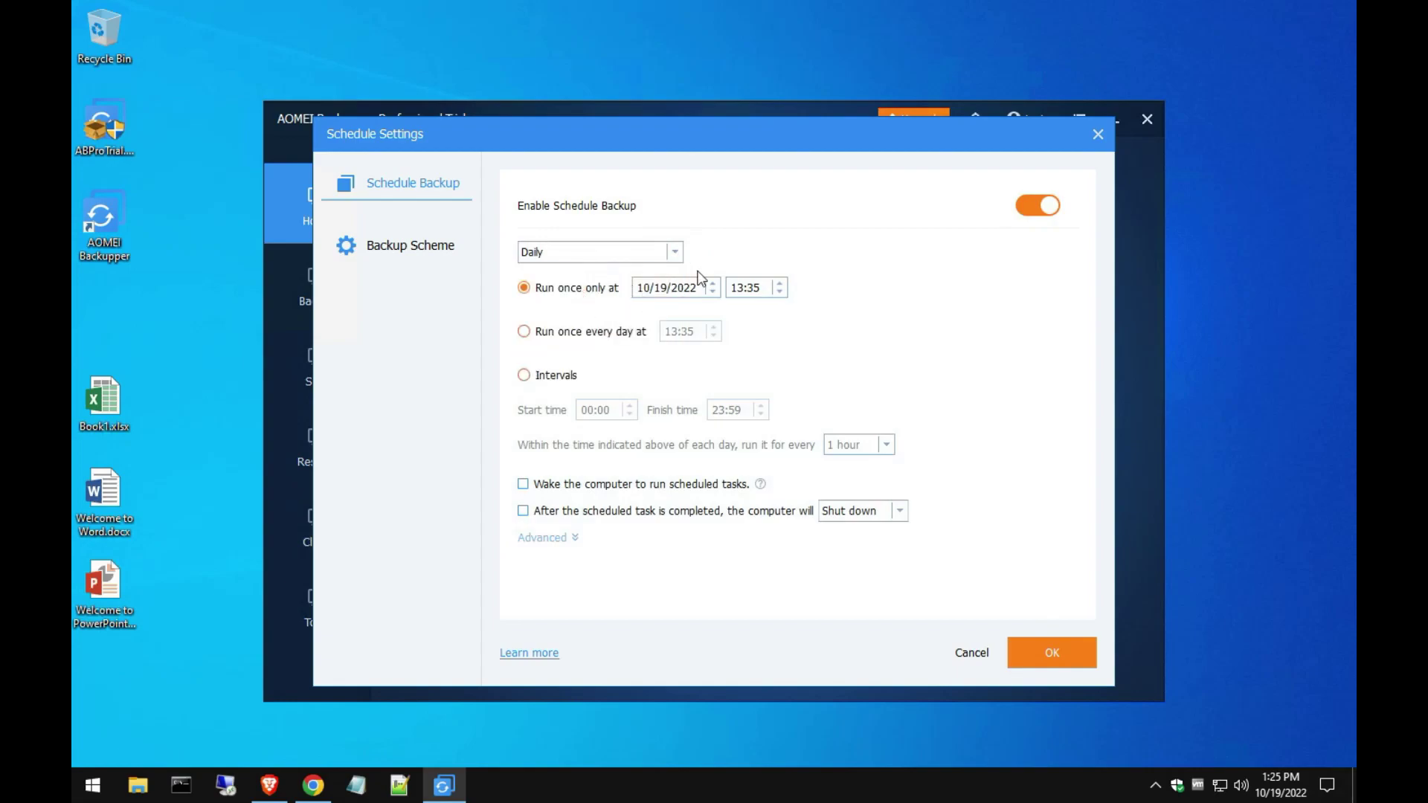
- Choose Incremental Backup as the backup method and save the schedule
click(412, 249)
click(601, 221)
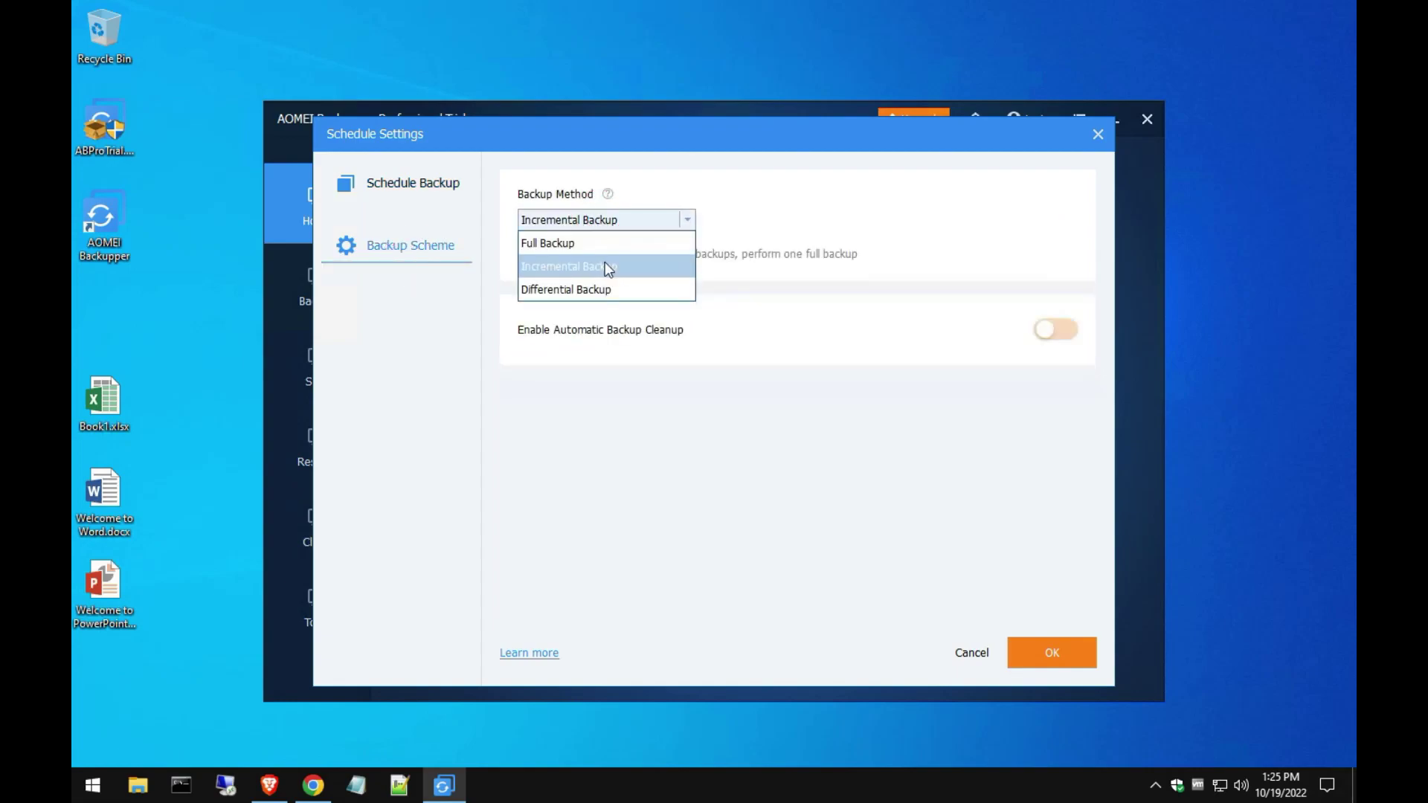
click(604, 265)
click(604, 223)
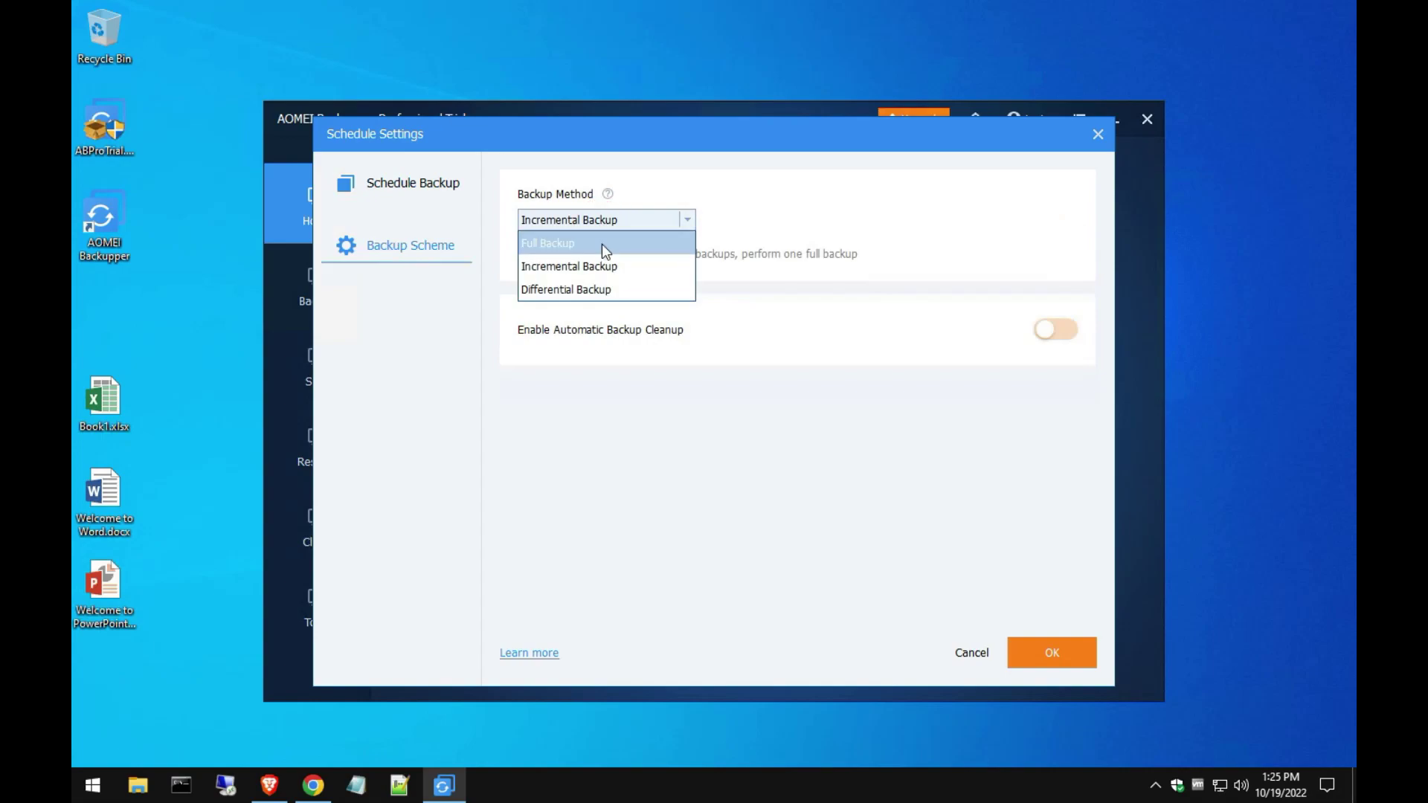
click(599, 260)
click(414, 184)
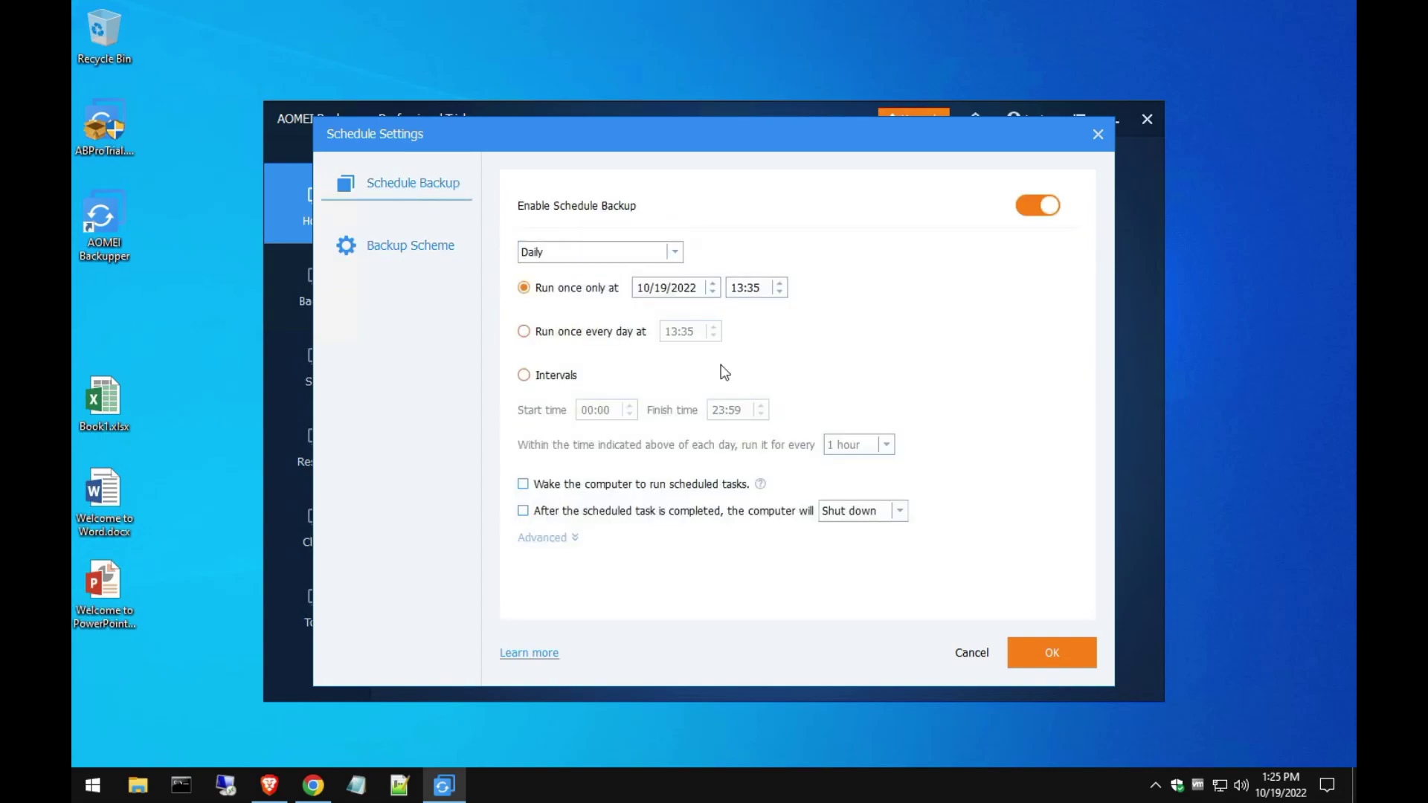
click(1037, 664)
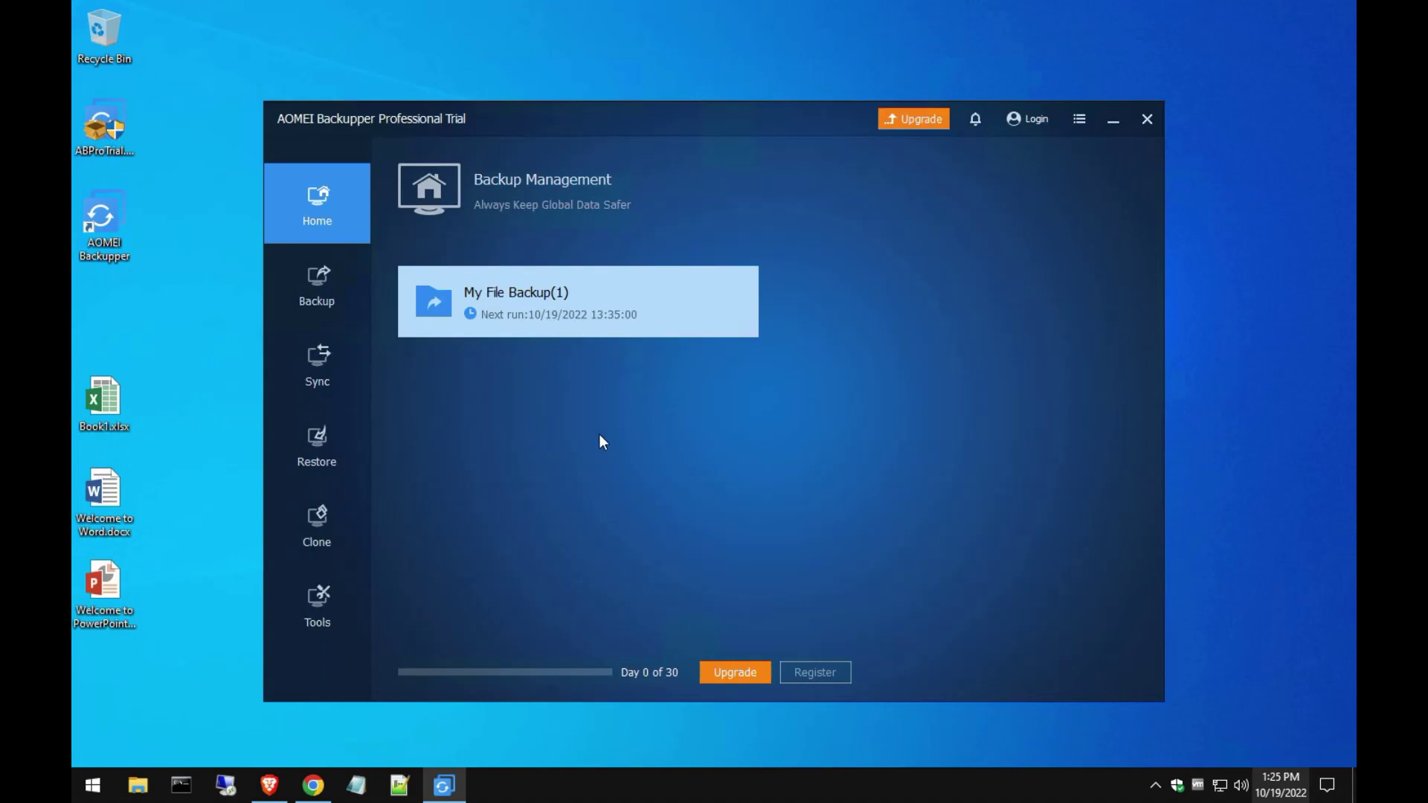
drag(172, 375, 107, 457)
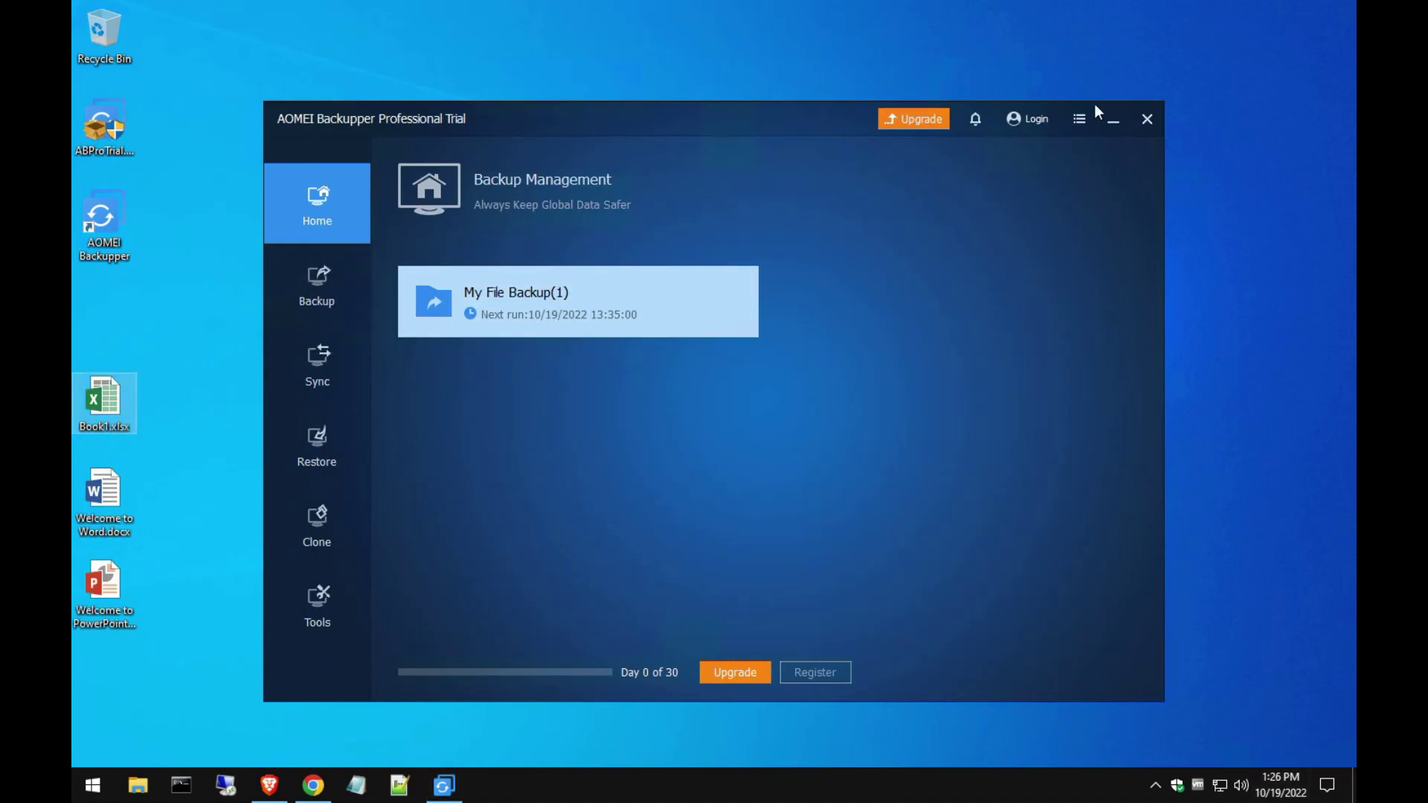
- Move the three Office files on the desktop into the Recycle Bin
click(1114, 126)
drag(331, 308, 85, 632)
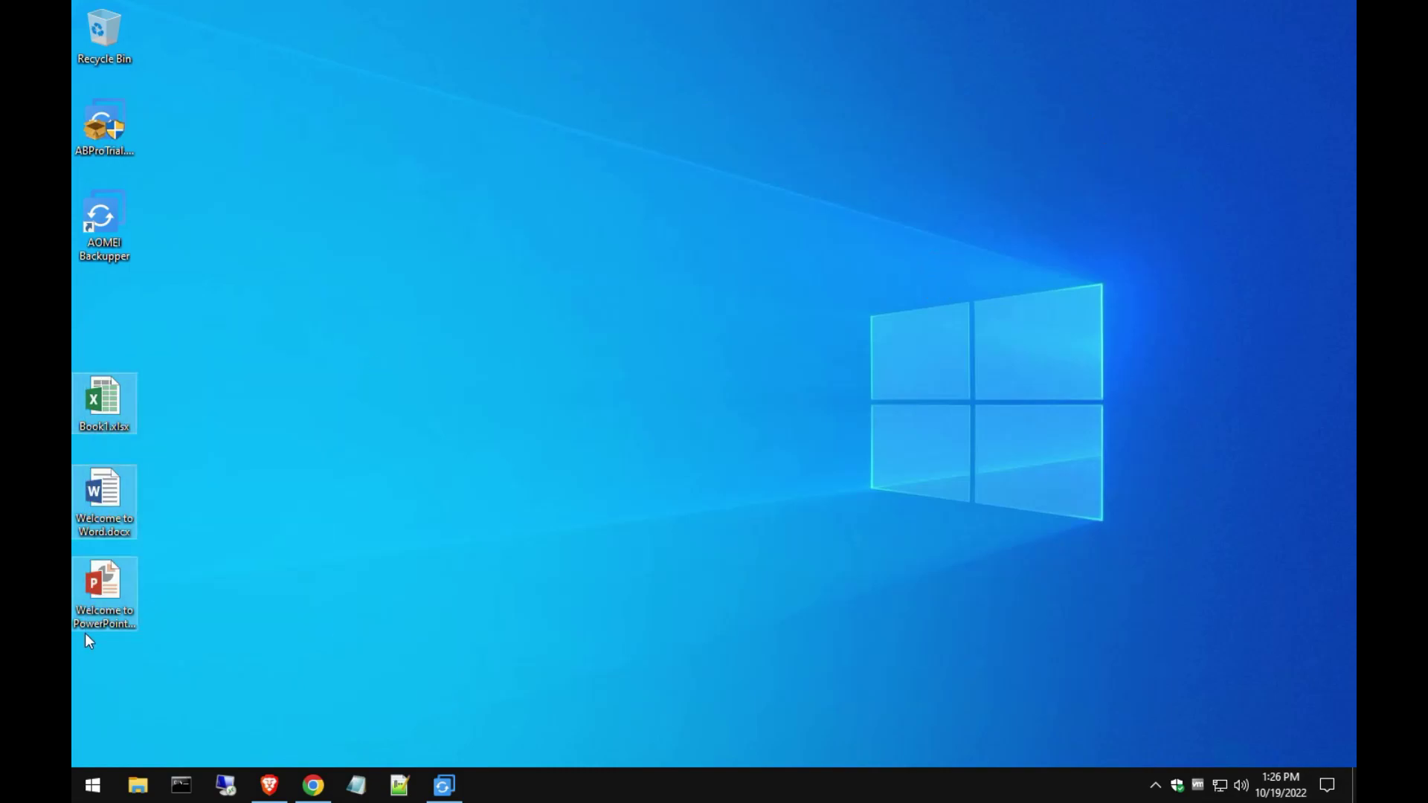
drag(96, 409, 110, 27)
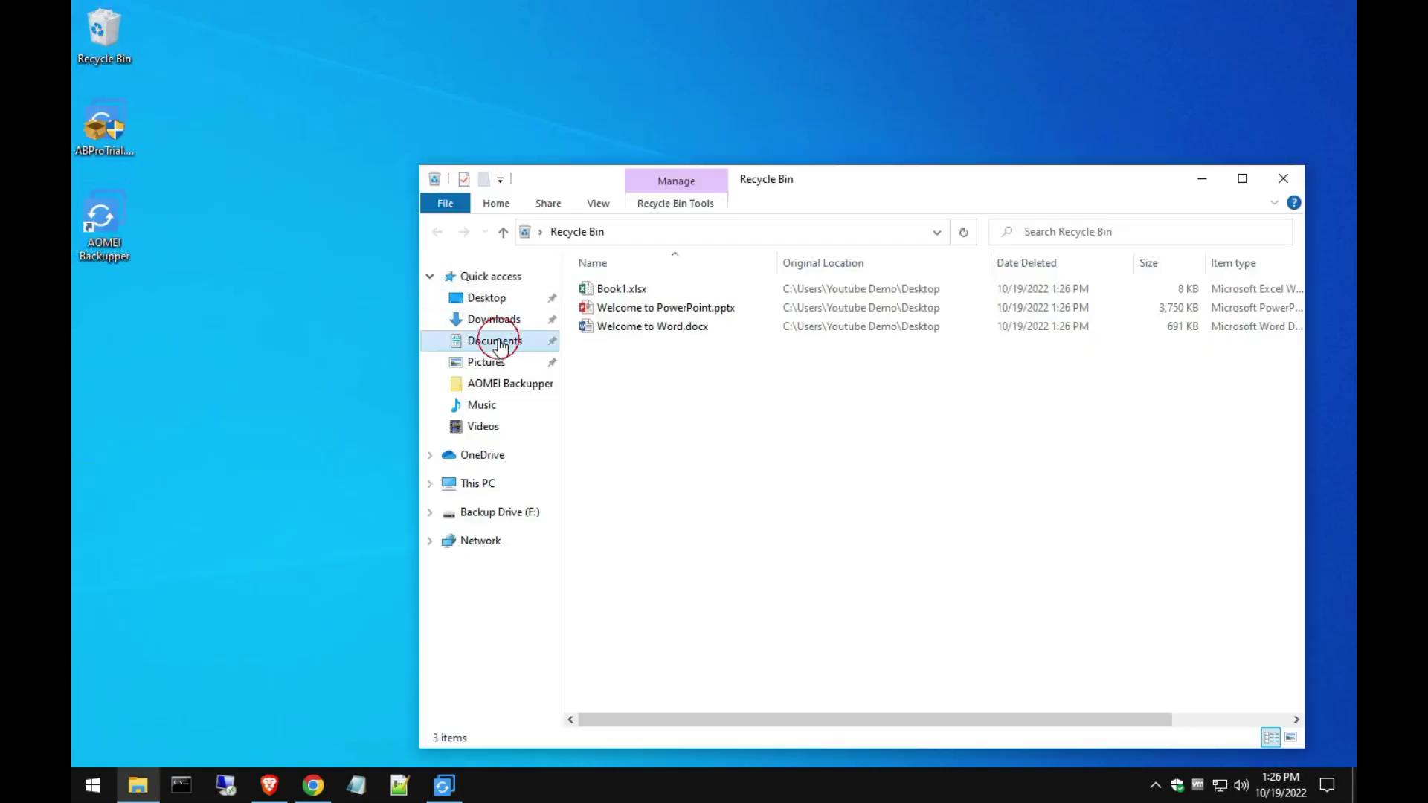
- Delete all files in the Documents folder
click(495, 340)
drag(755, 419, 623, 281)
right_click(625, 291)
click(671, 528)
click(1282, 181)
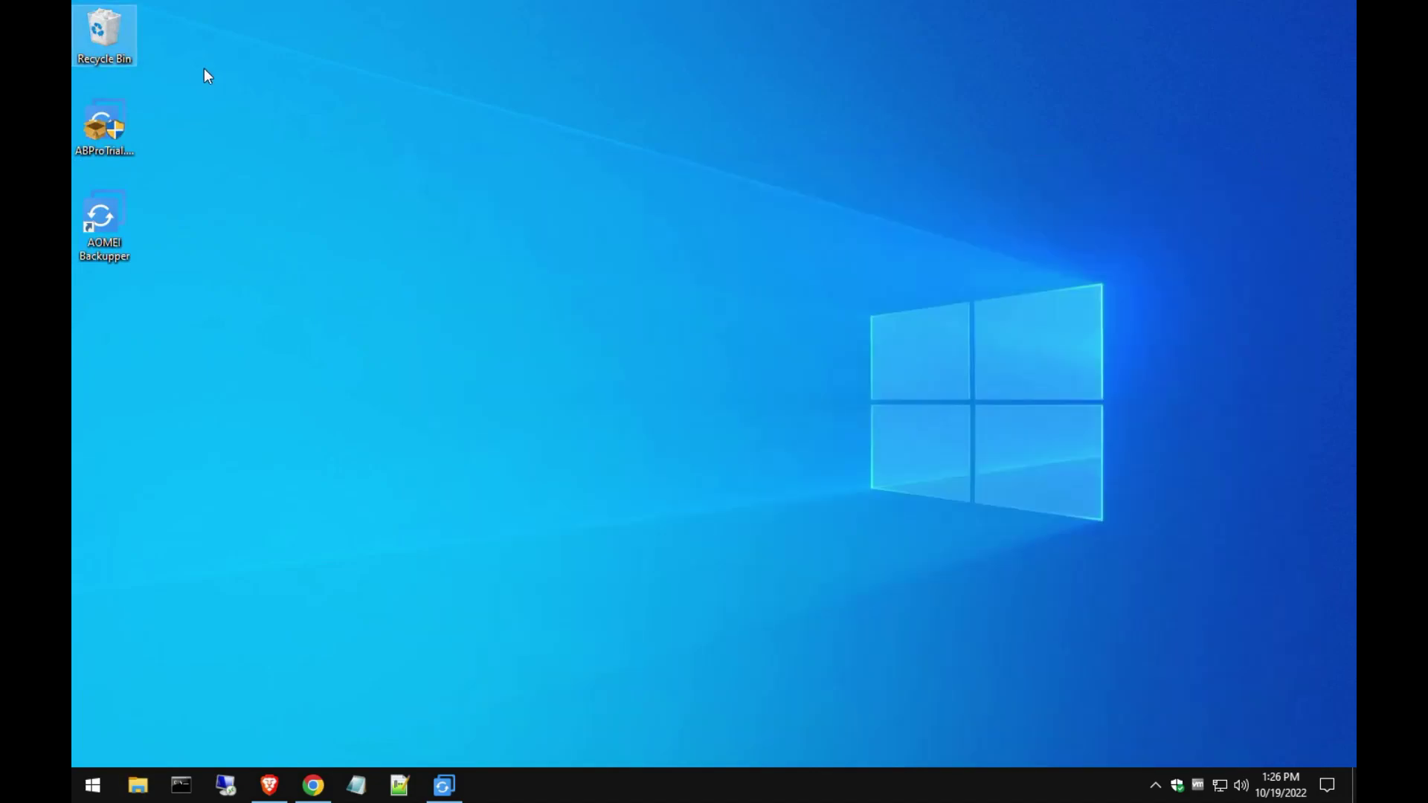
- Empty the Recycle Bin of its 7 items and verify Documents and Desktop are cleared
right_click(113, 34)
click(160, 65)
click(770, 405)
double_click(87, 35)
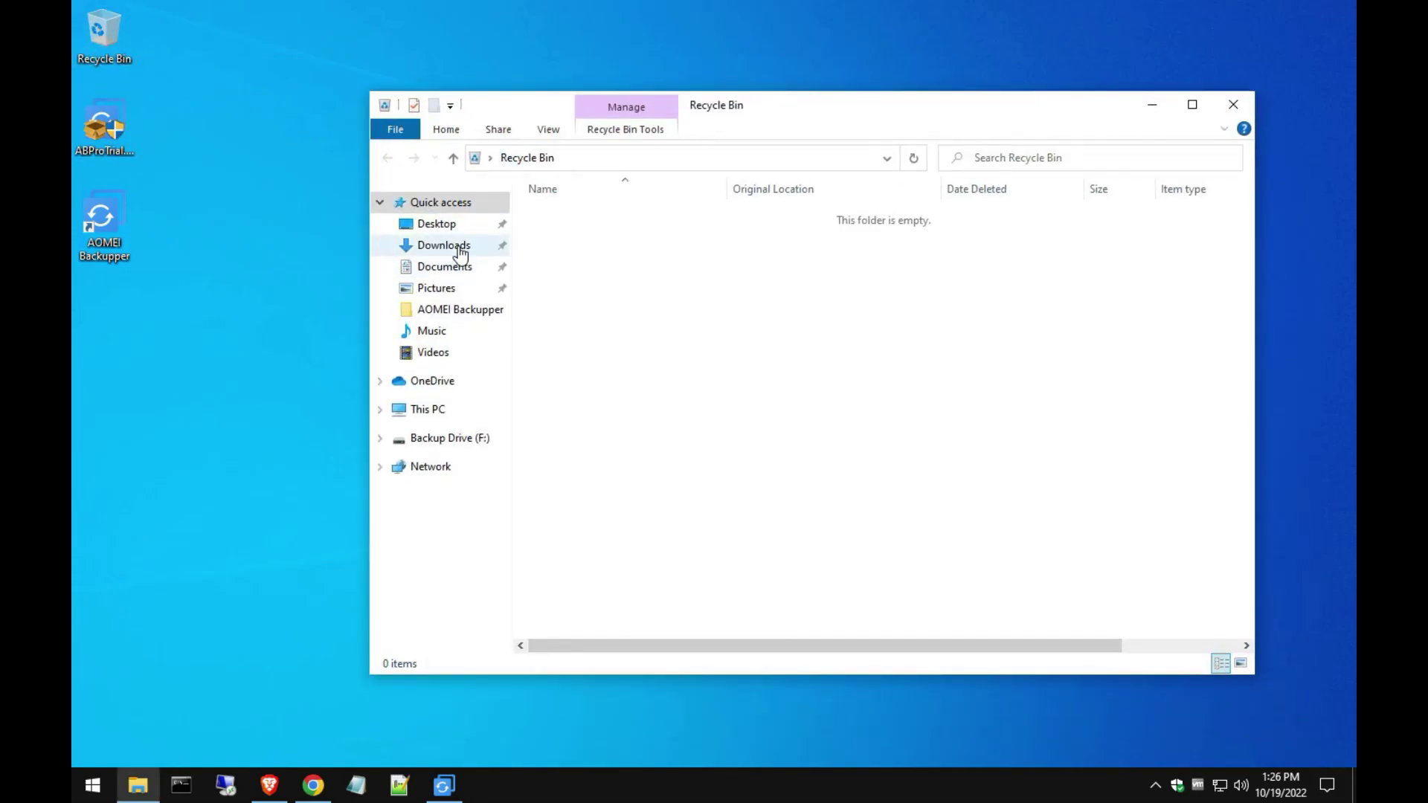
click(463, 266)
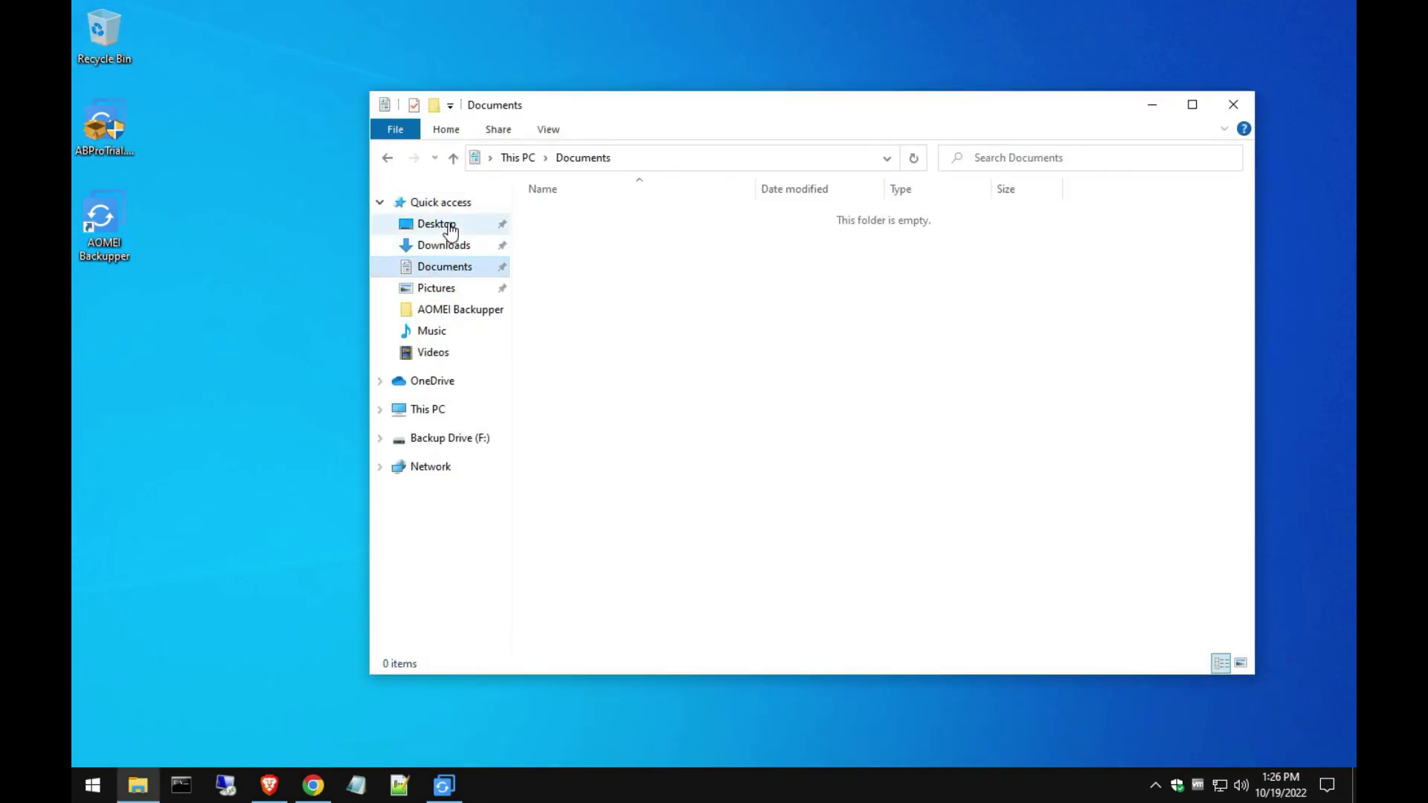
click(450, 224)
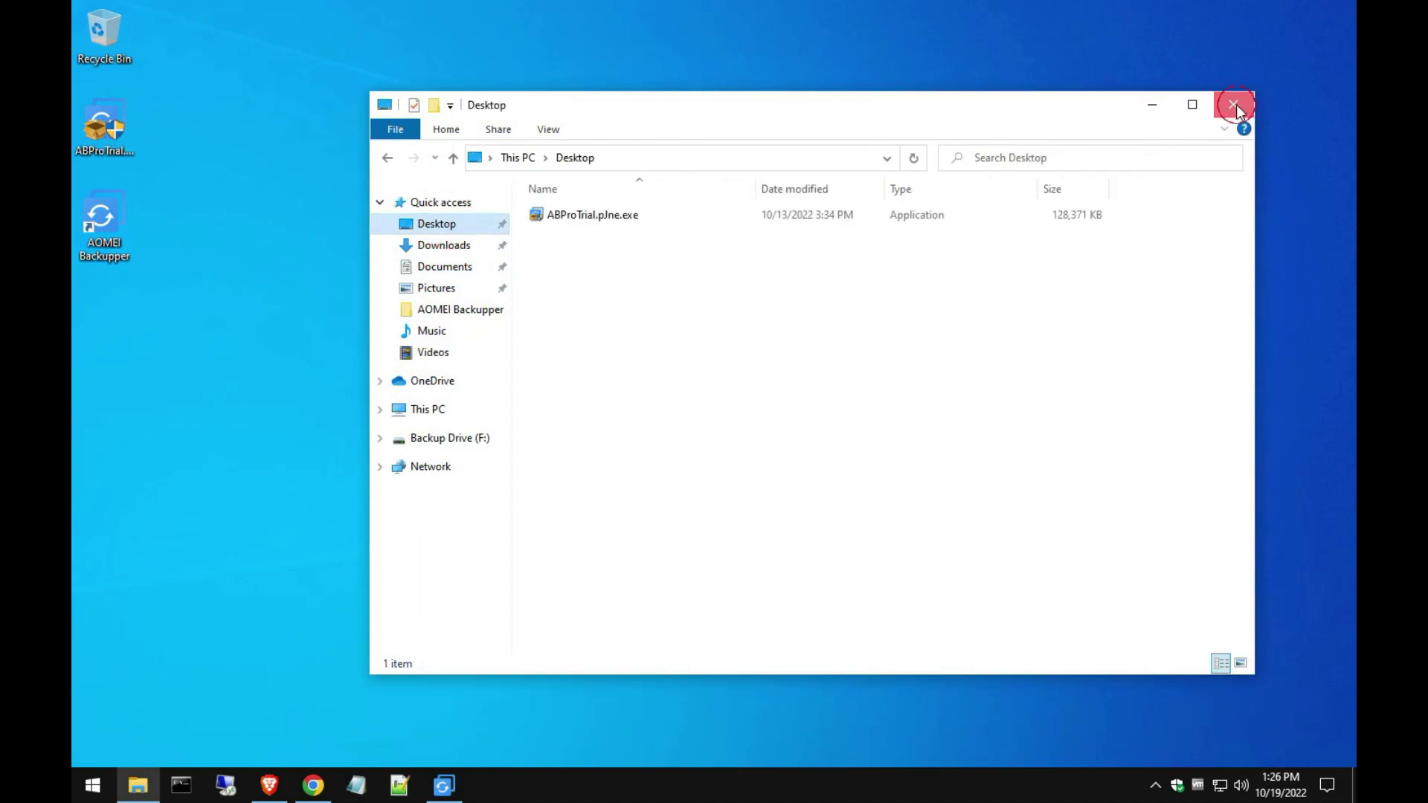
click(1233, 106)
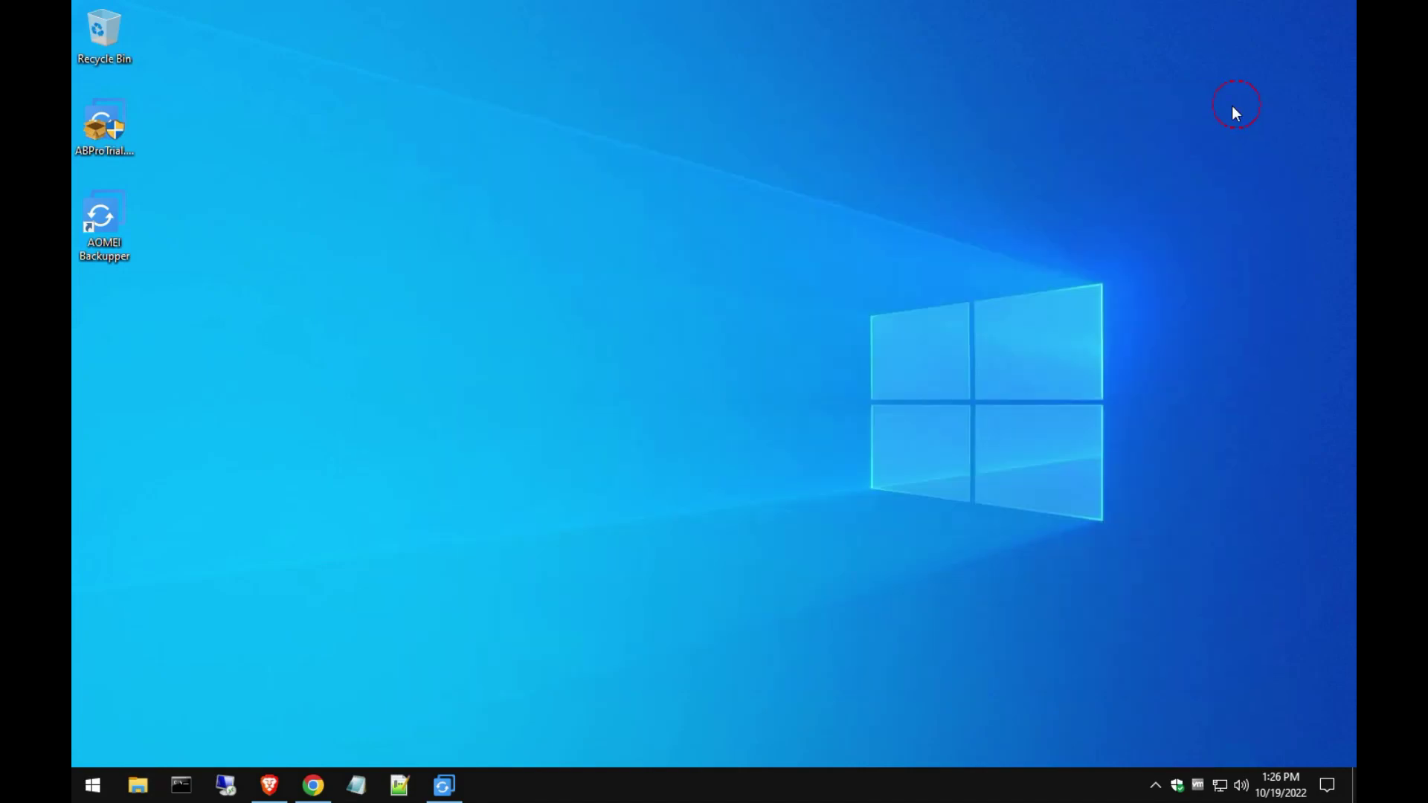
- Bring AOMEI Backupper forward and start a restore from My File Backup(1)
click(441, 786)
click(733, 302)
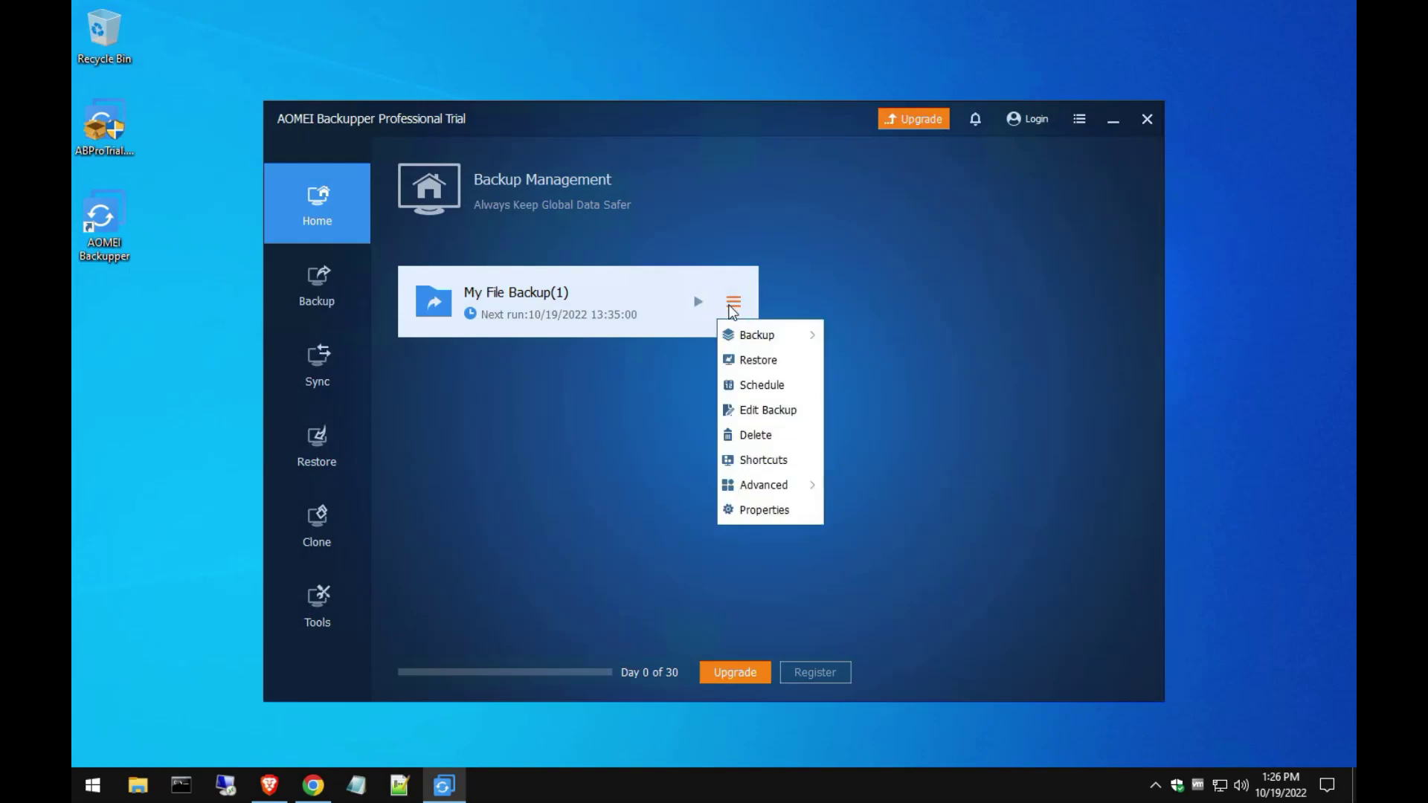
click(800, 357)
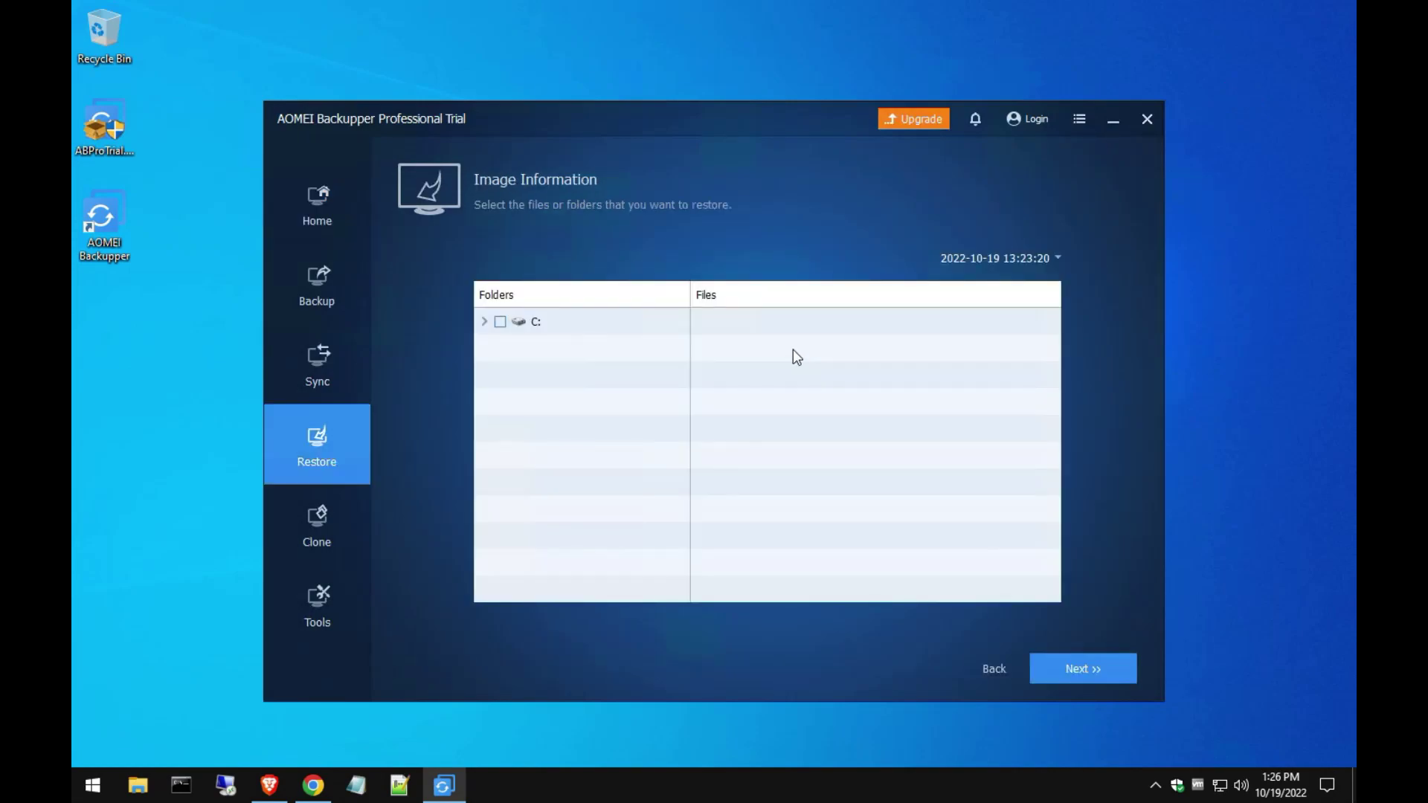
- Select the Desktop and Documents folders under C:\Users and restore them to their original location
click(484, 321)
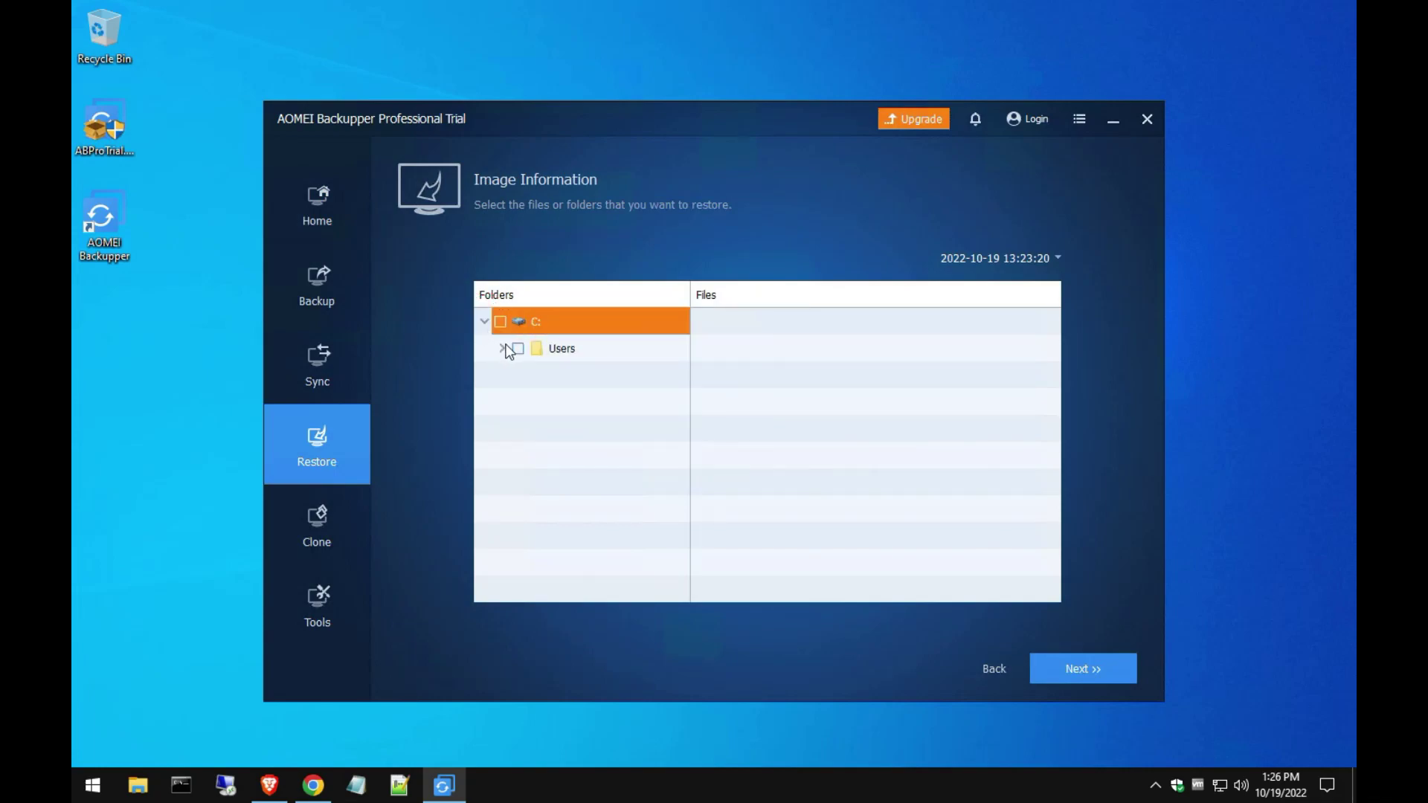
click(500, 349)
click(520, 374)
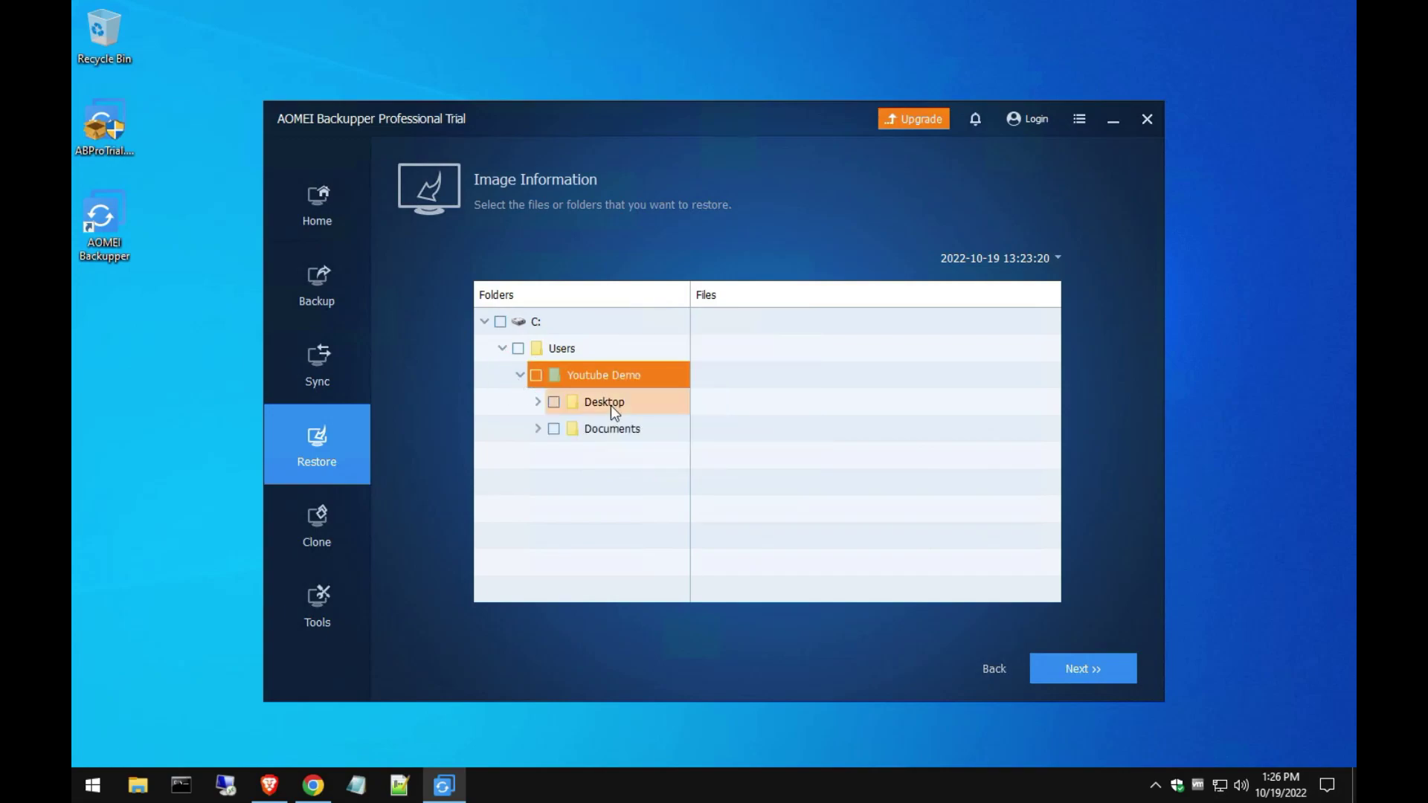
click(554, 402)
click(553, 429)
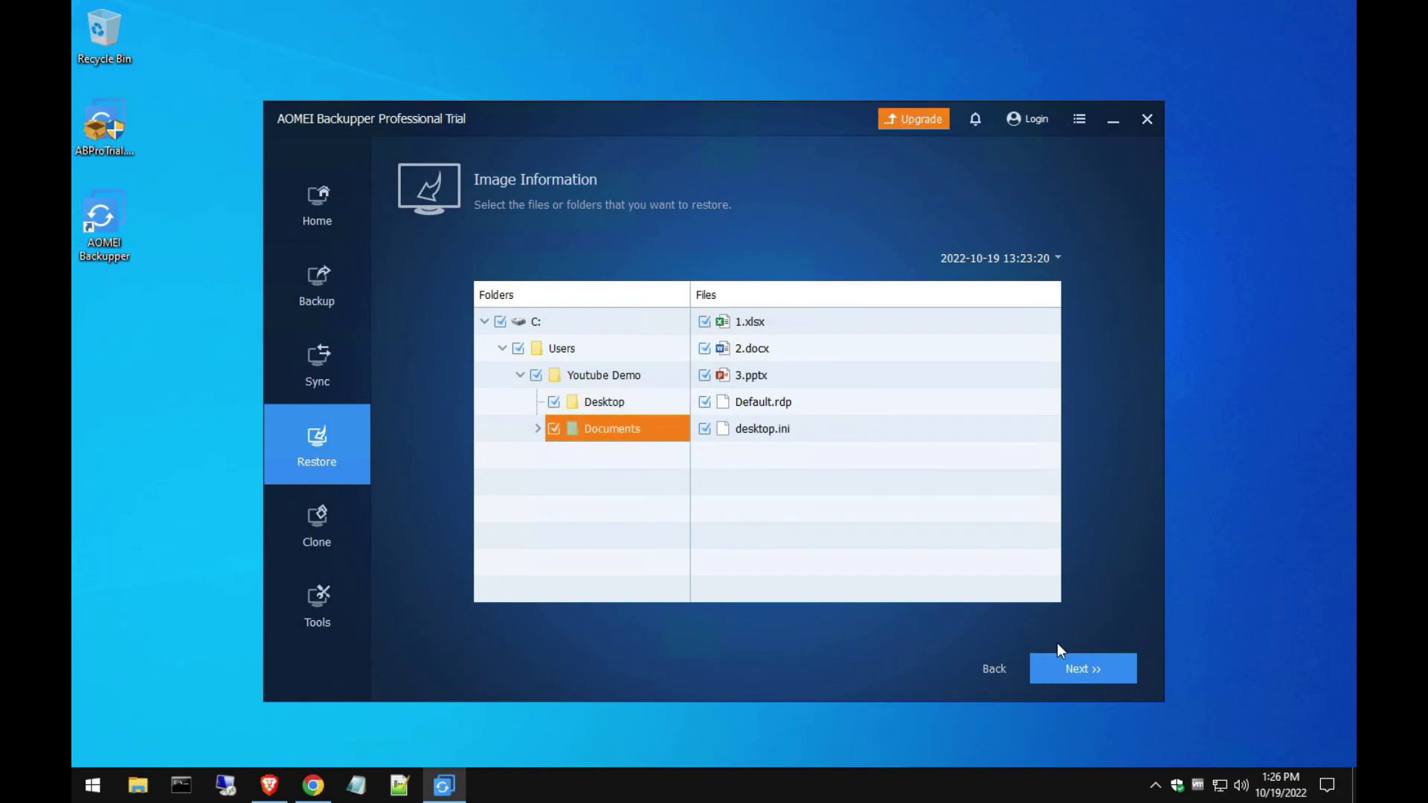
click(1068, 669)
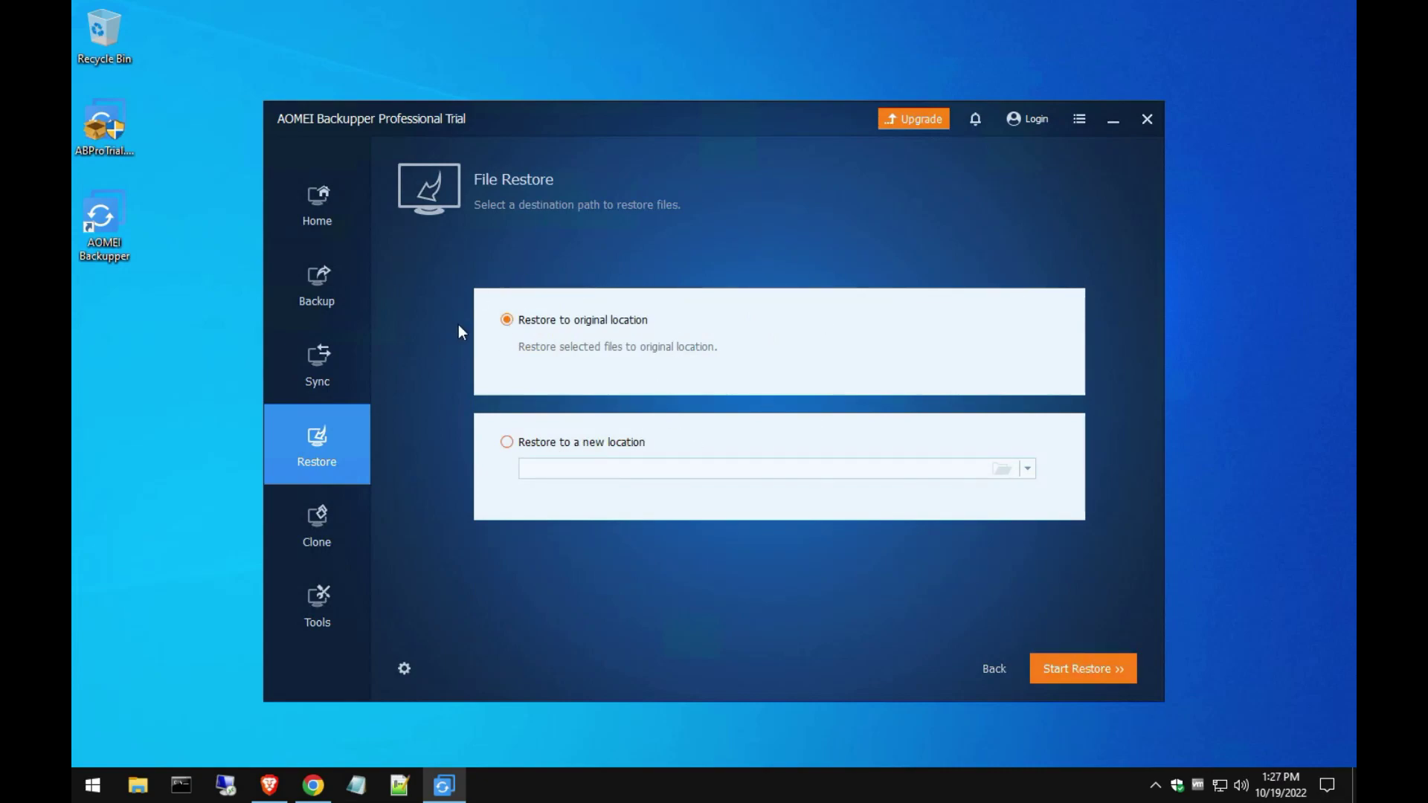
click(1073, 673)
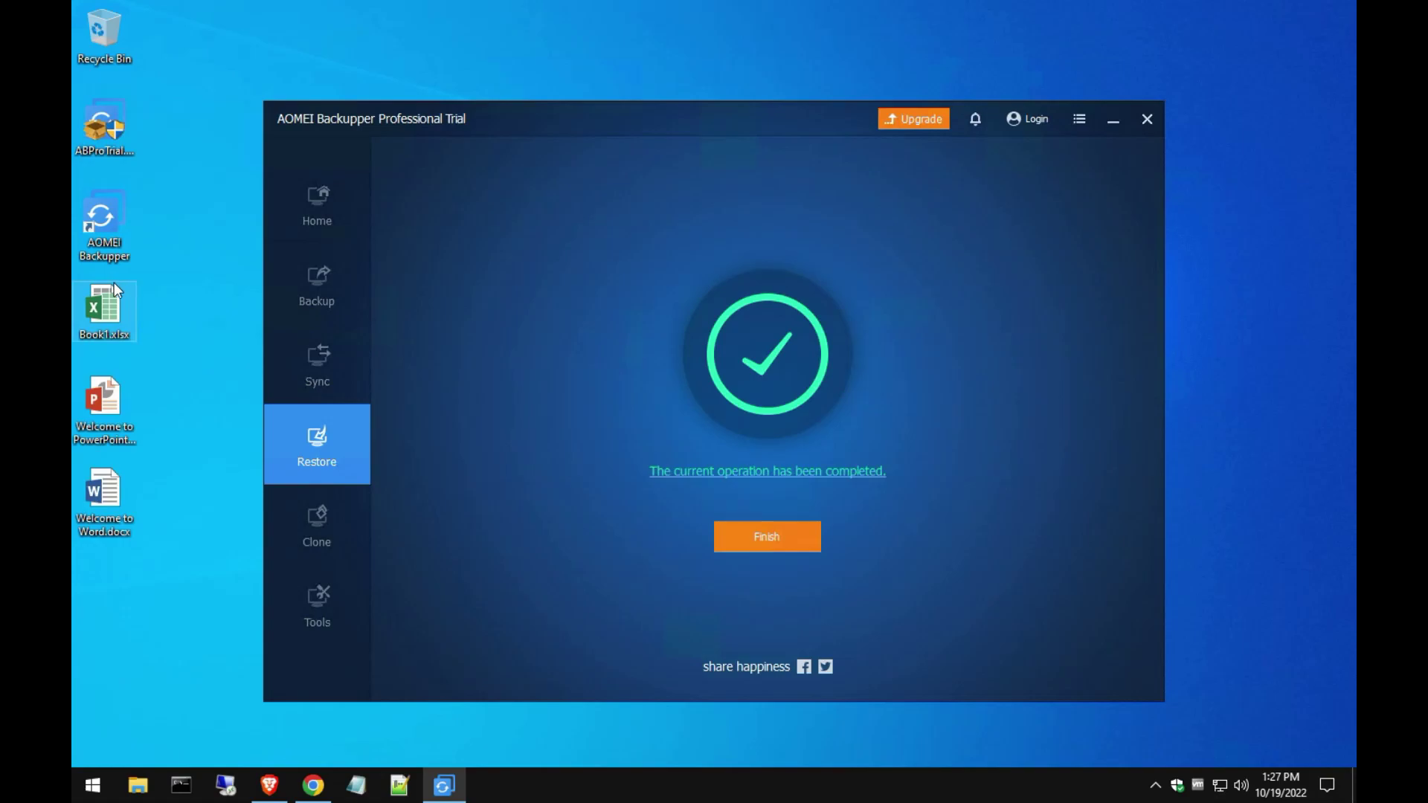
- Check that restored Book1.xlsx and the Welcome PowerPoint open, close both, then finish the restore
click(109, 328)
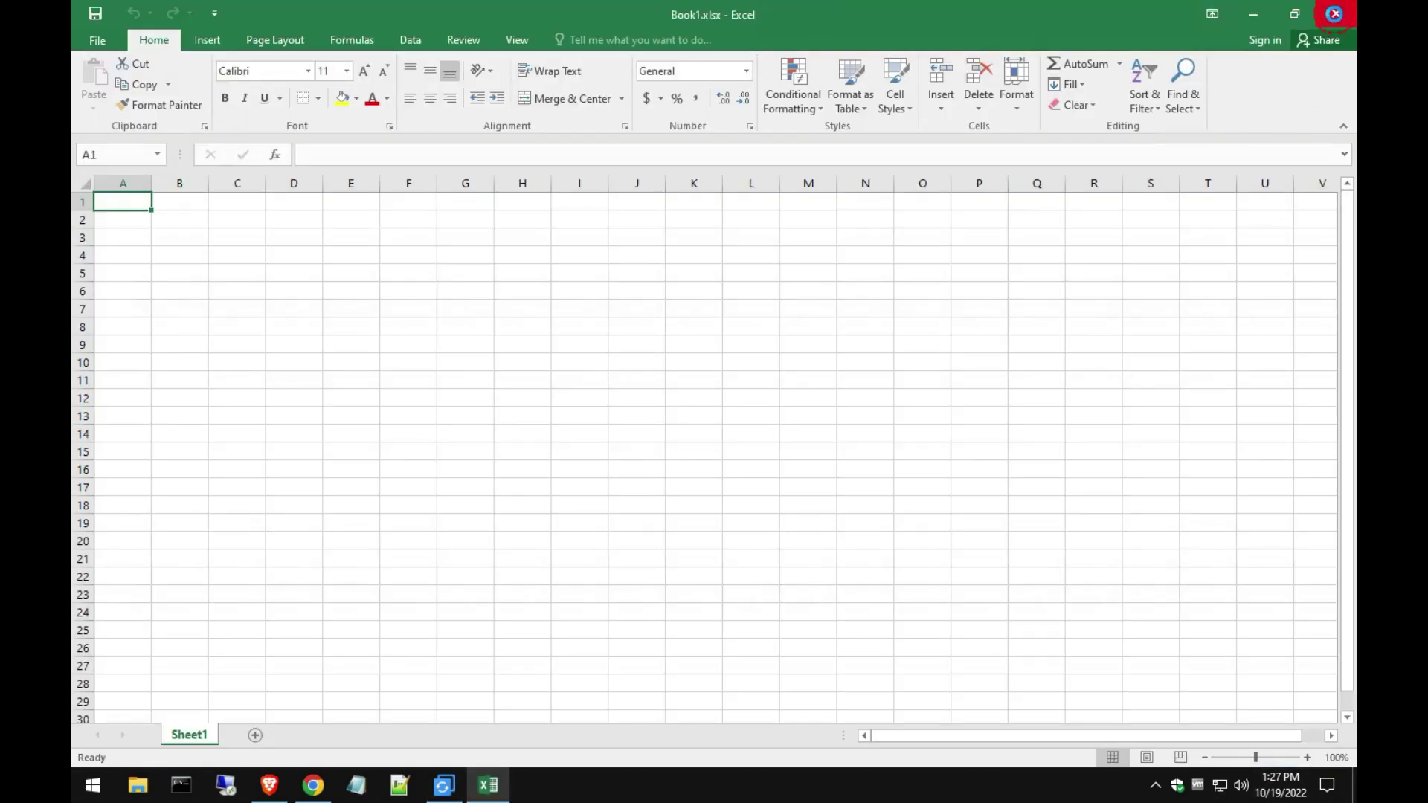
click(1337, 12)
double_click(104, 430)
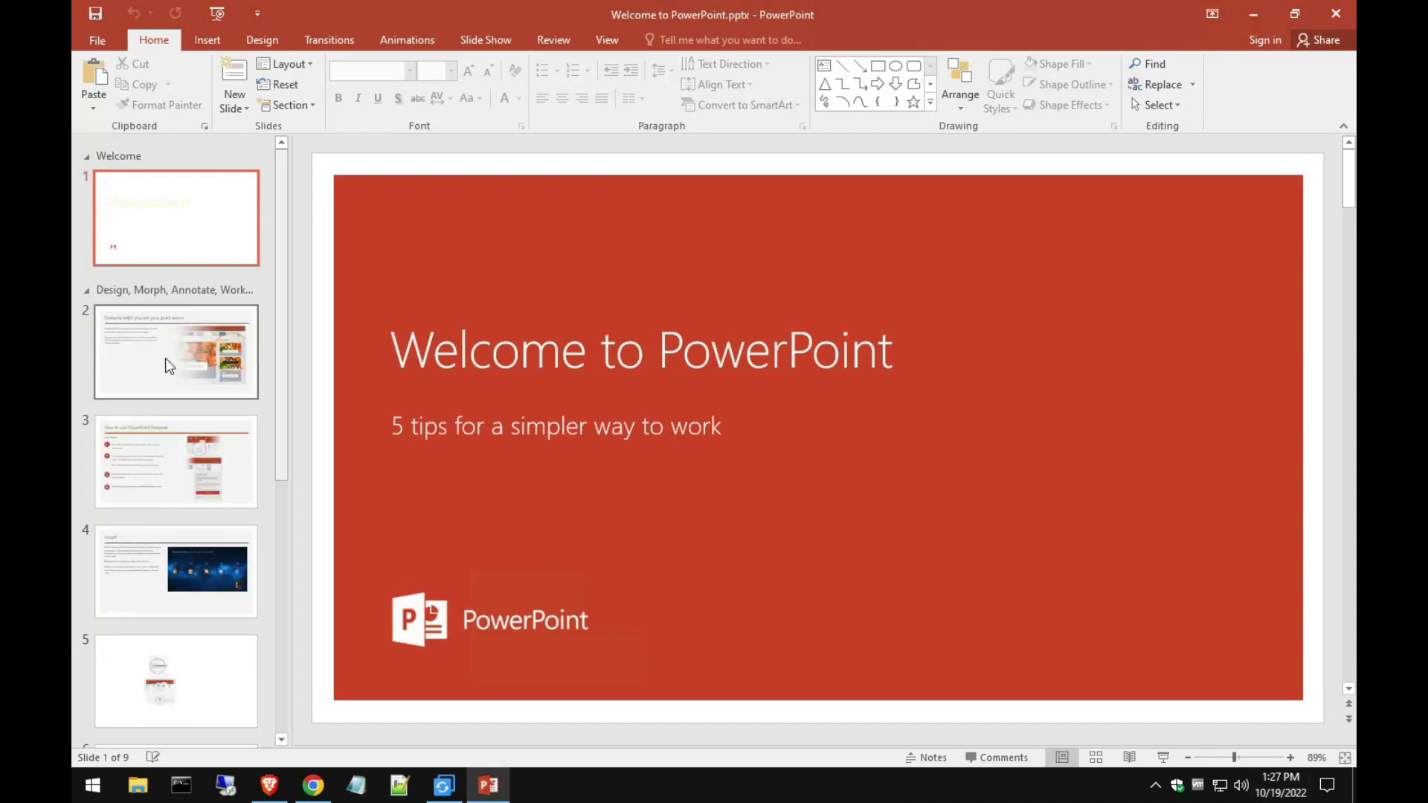
click(165, 358)
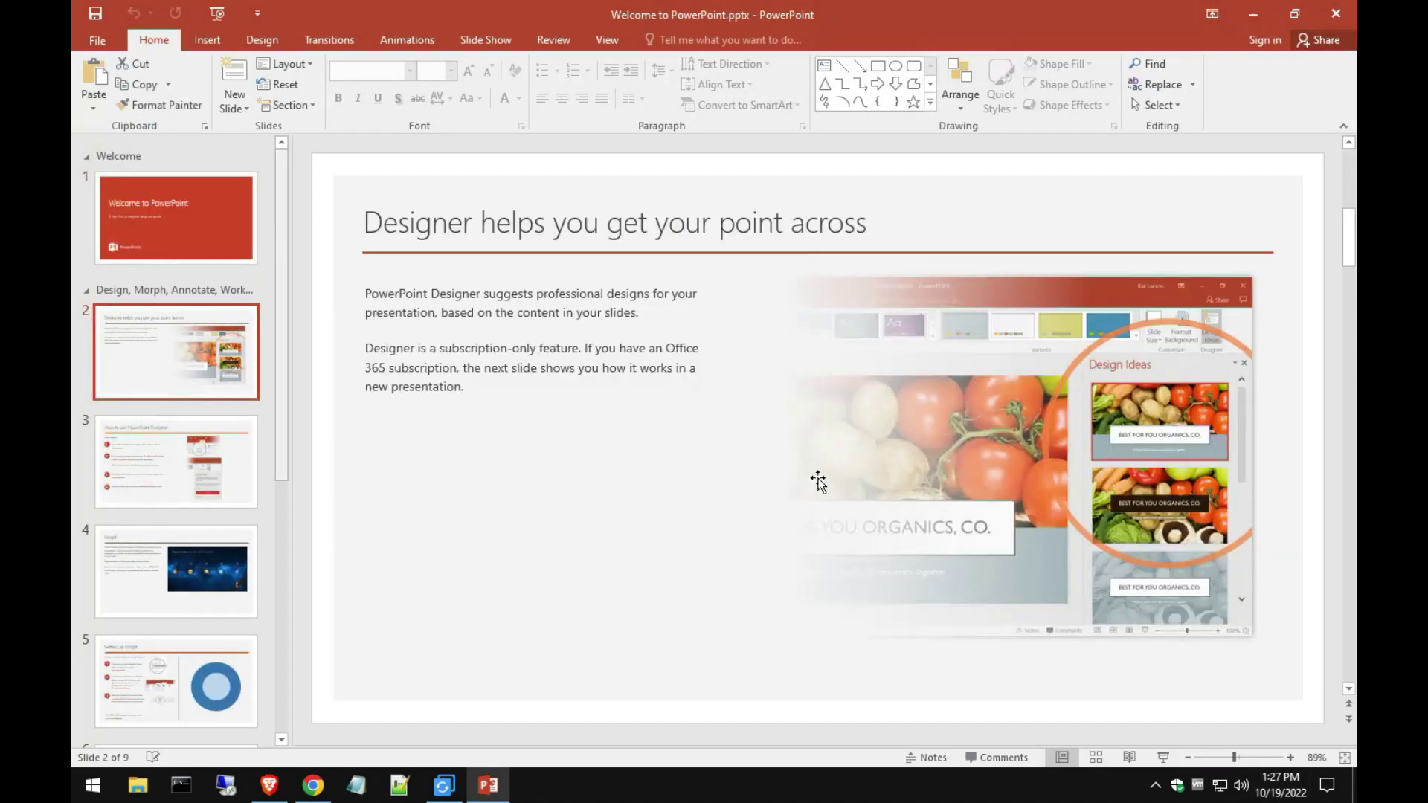
click(1336, 13)
click(752, 547)
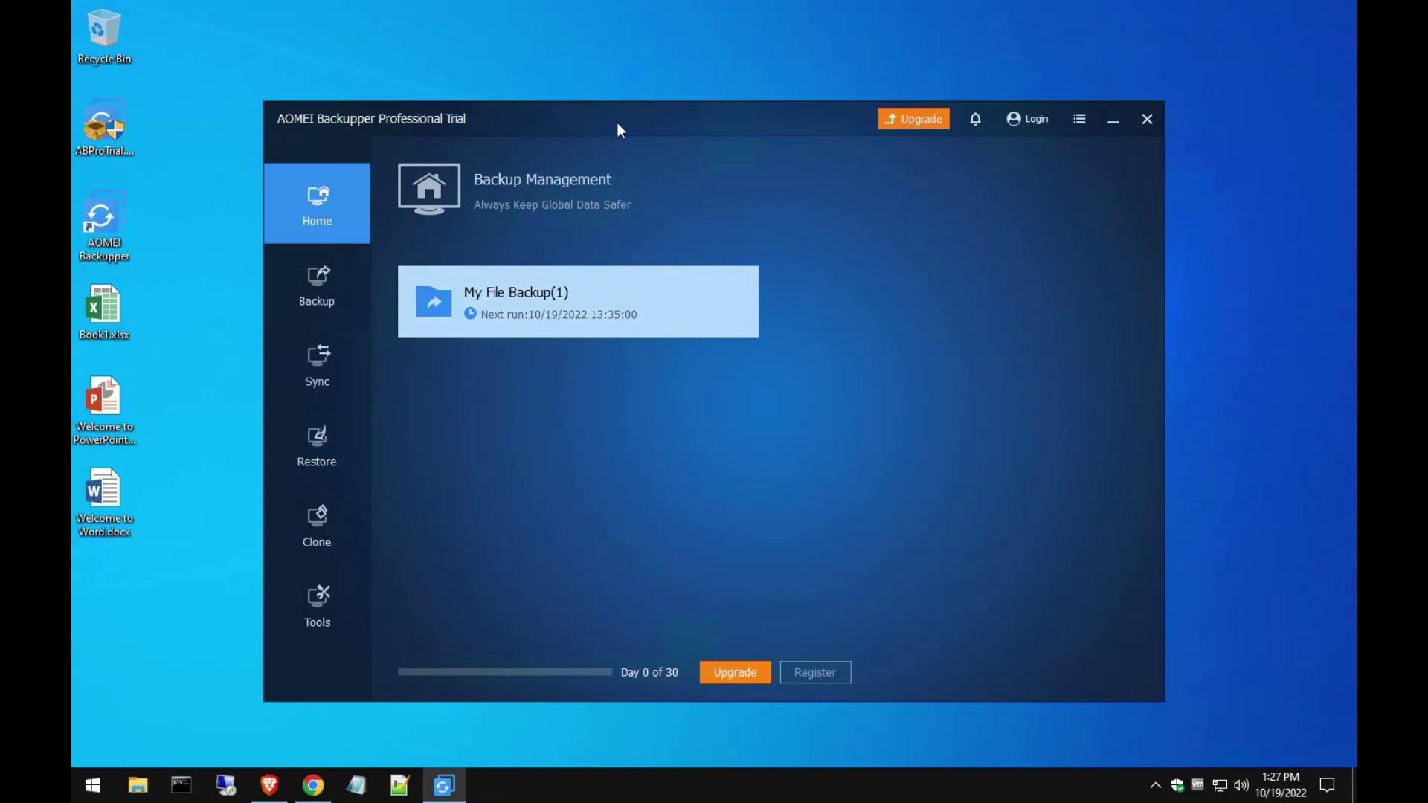
- Shift the AOMEI window slightly, then switch to Chrome on the ubackup.com Professional features page
drag(618, 122, 636, 113)
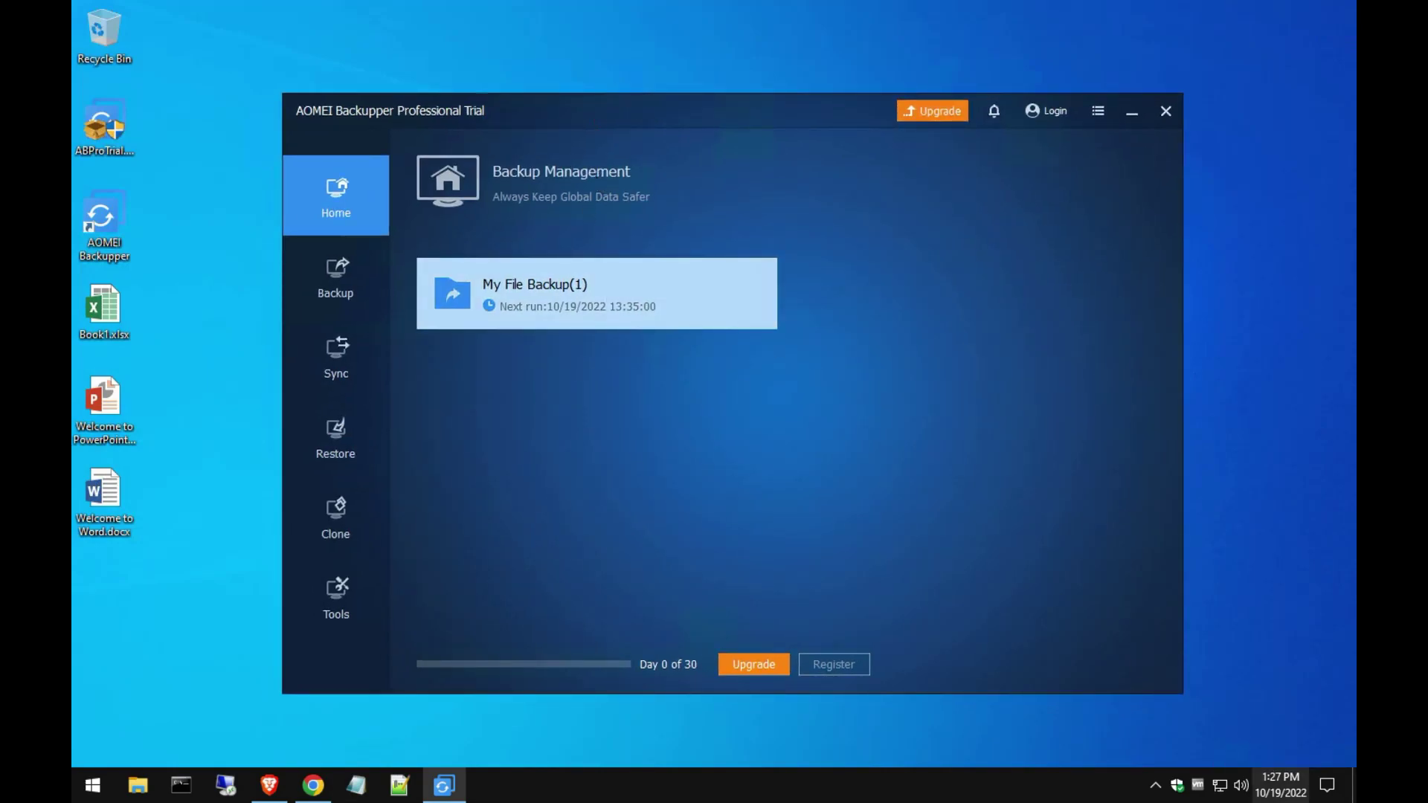
mouse_move(1280, 785)
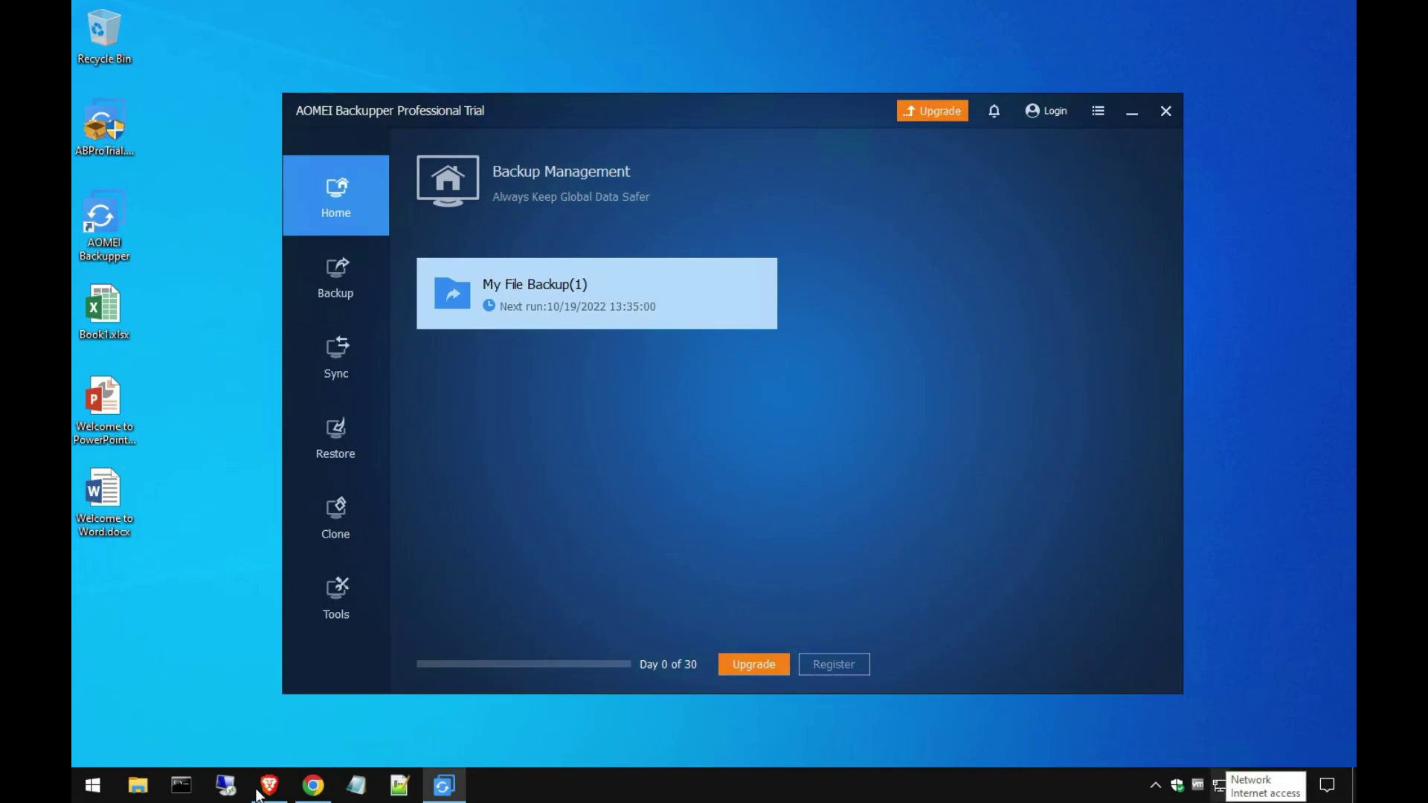
click(311, 790)
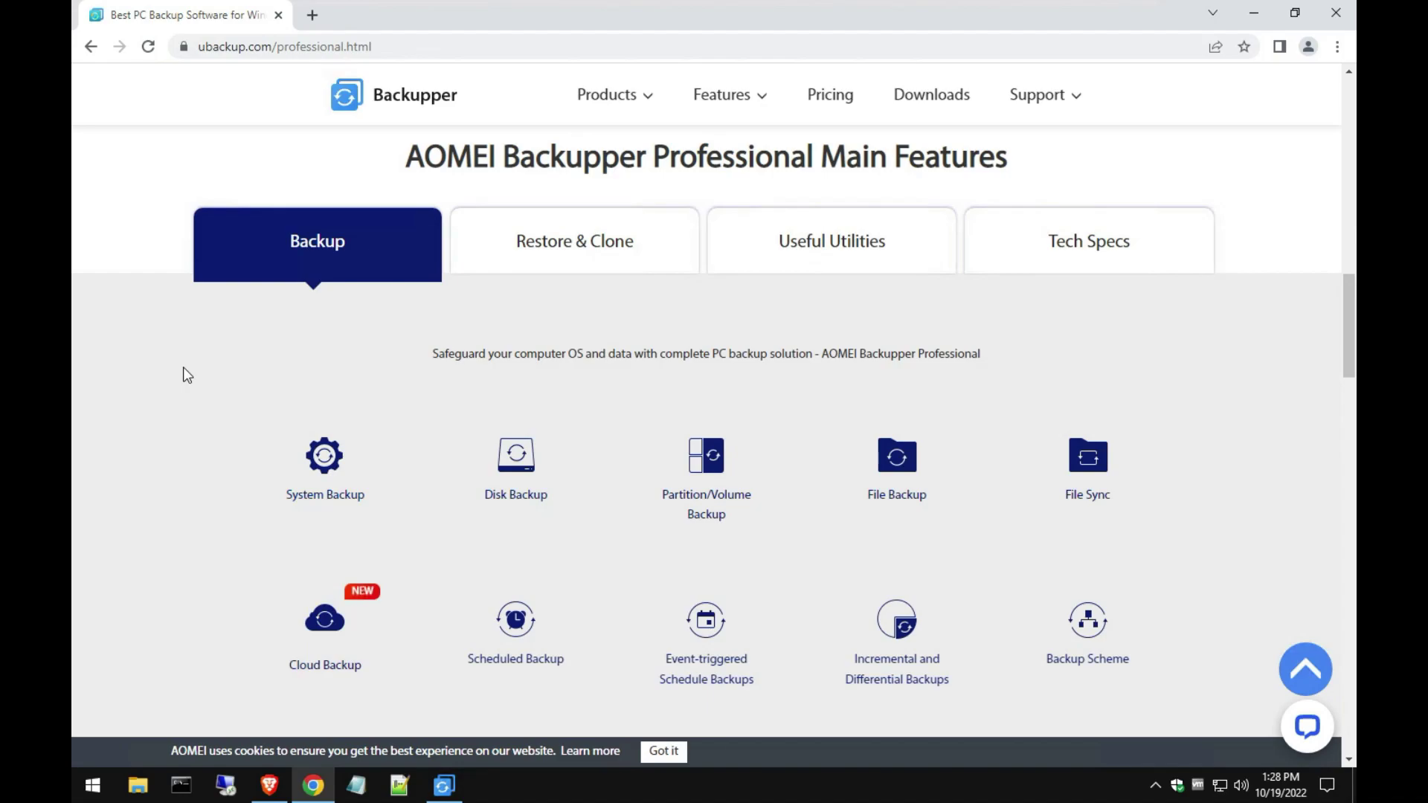
mouse_move(1069, 452)
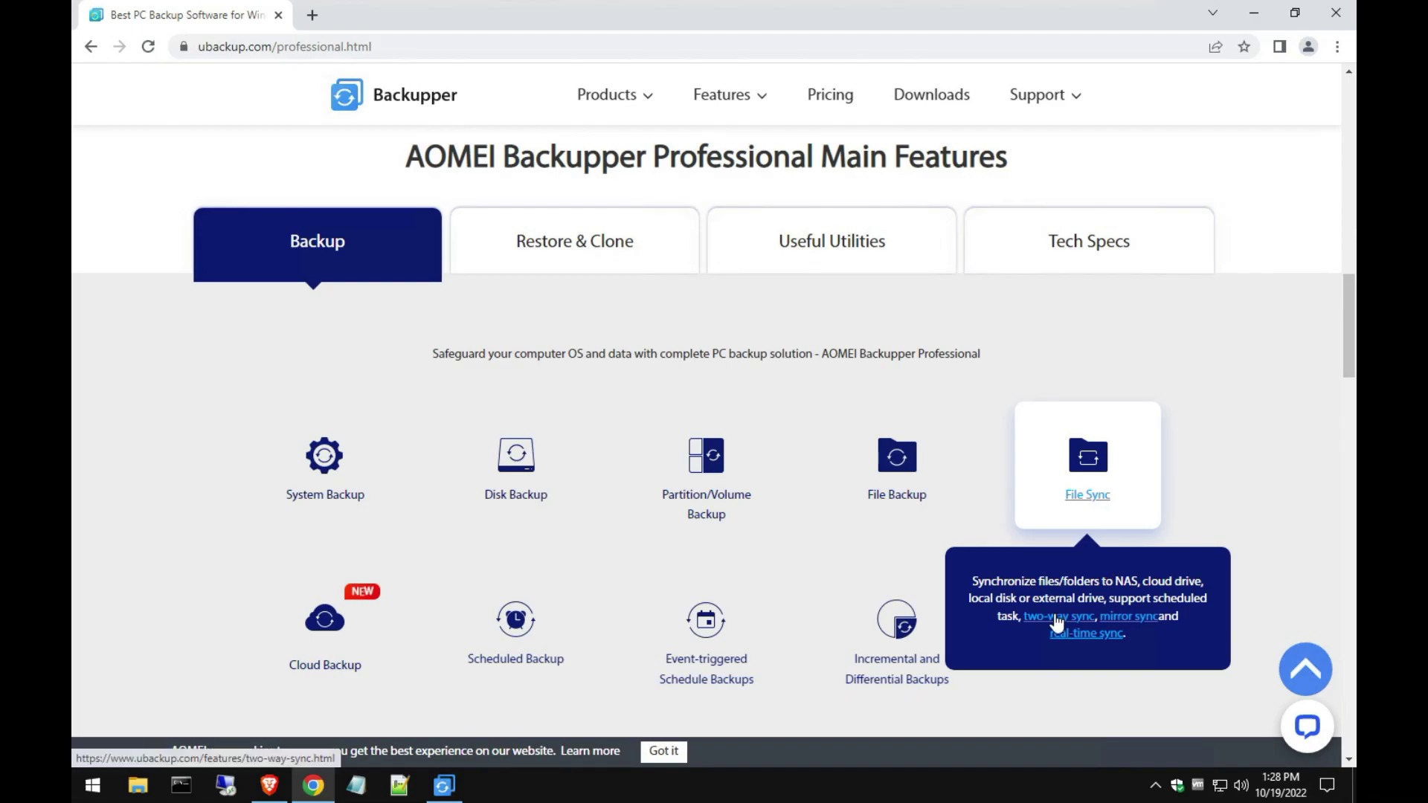
scroll(860, 597, down, 1)
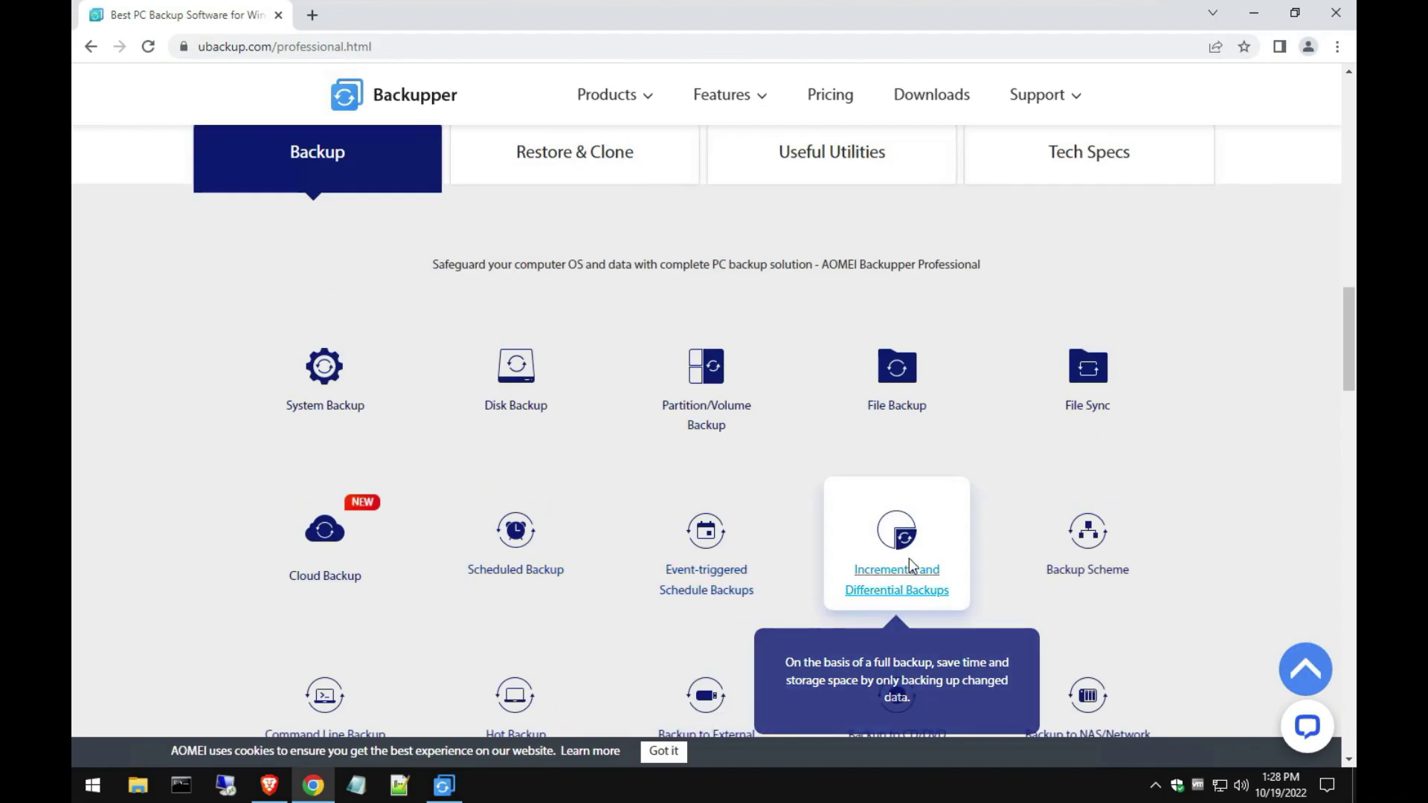
scroll(877, 573, down, 2)
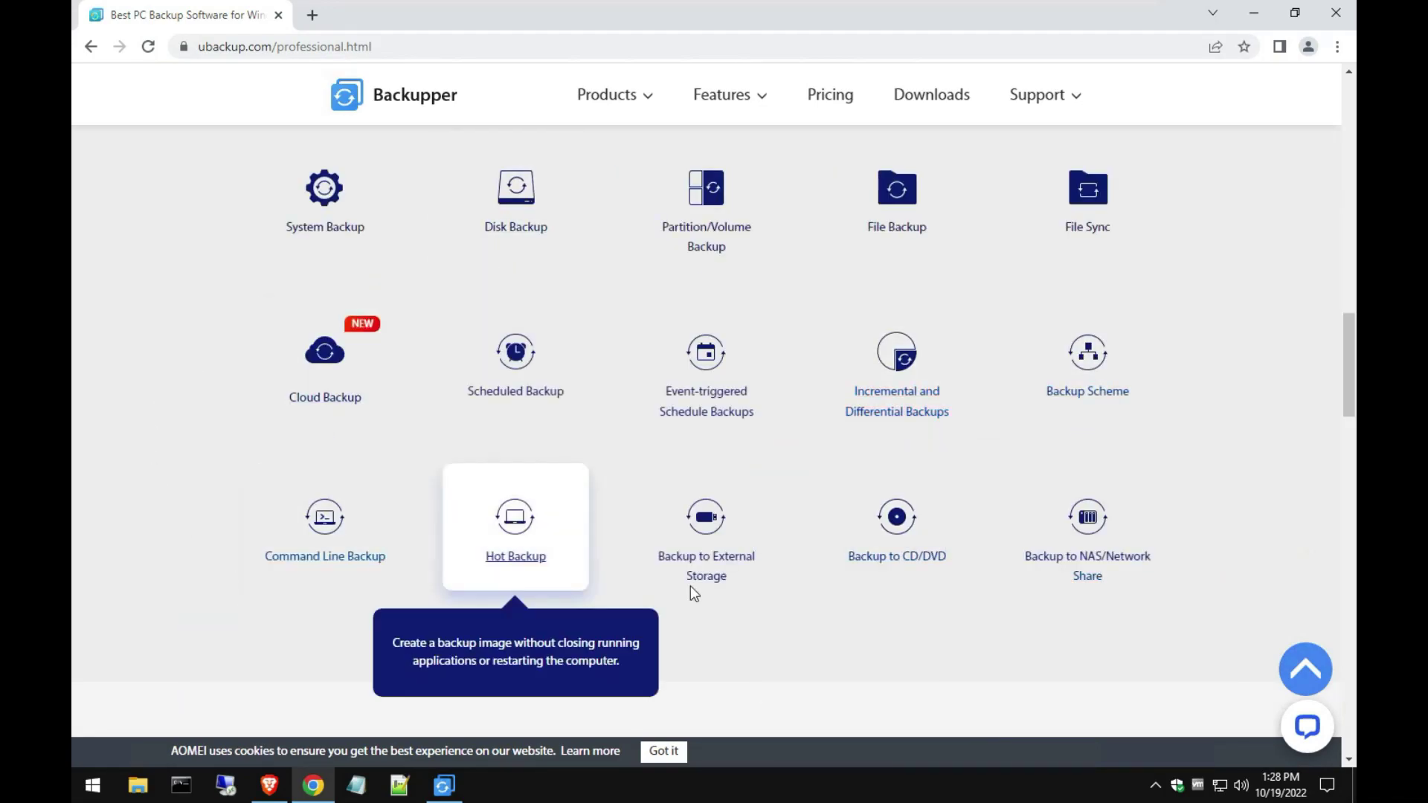
mouse_move(329, 399)
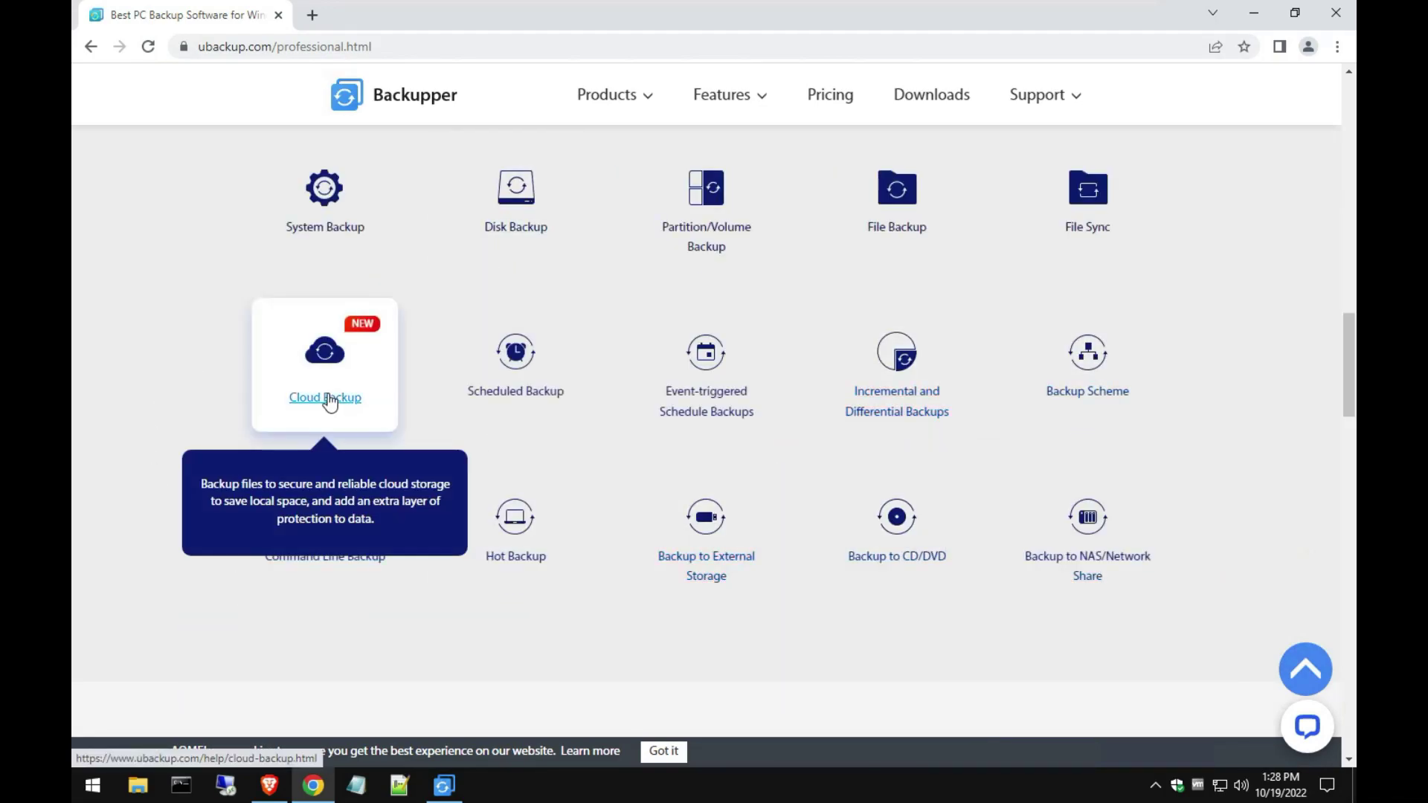